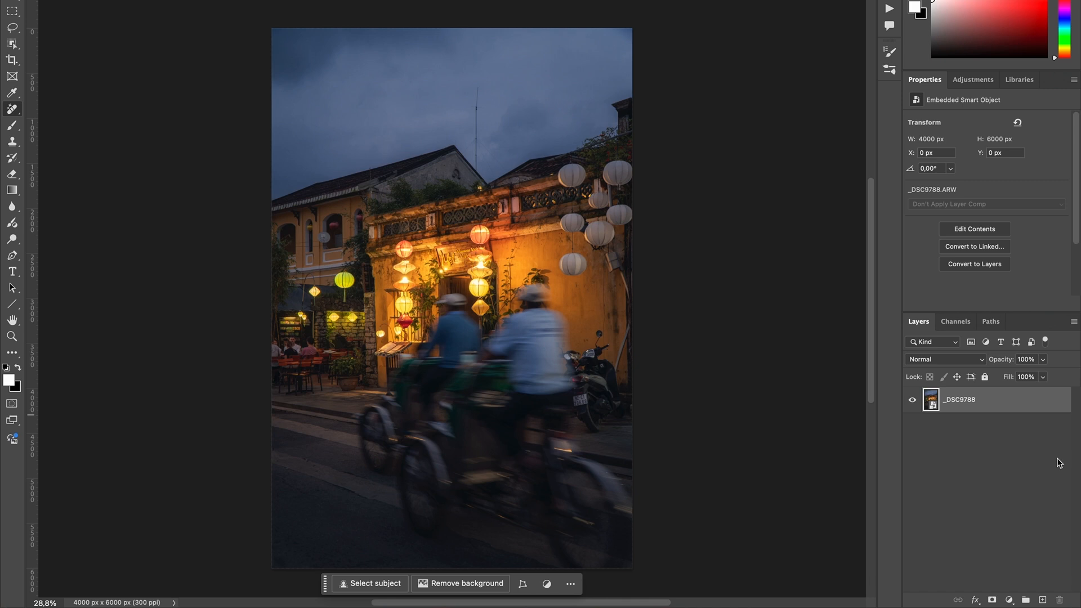
# - Add five blank layers above the _DSC9788 photo layer
pyautogui.click(1042, 600)
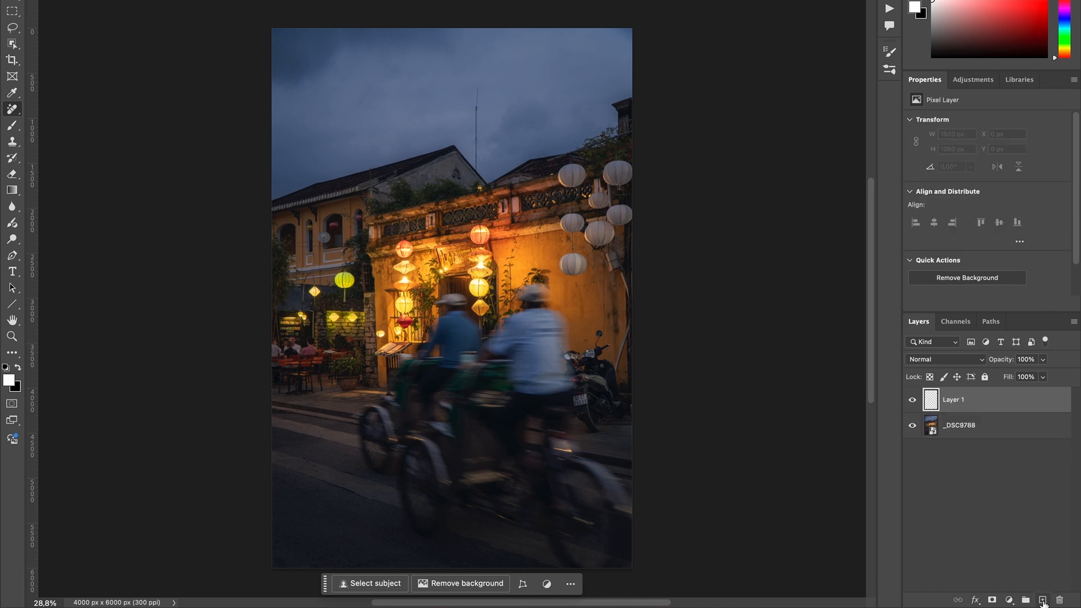
pyautogui.click(1042, 600)
pyautogui.click(1042, 600)
pyautogui.click(1043, 600)
pyautogui.click(1042, 600)
# - Paint a vertical white brush stroke over each of the two hanging lantern columns on Layer 1
pyautogui.click(960, 507)
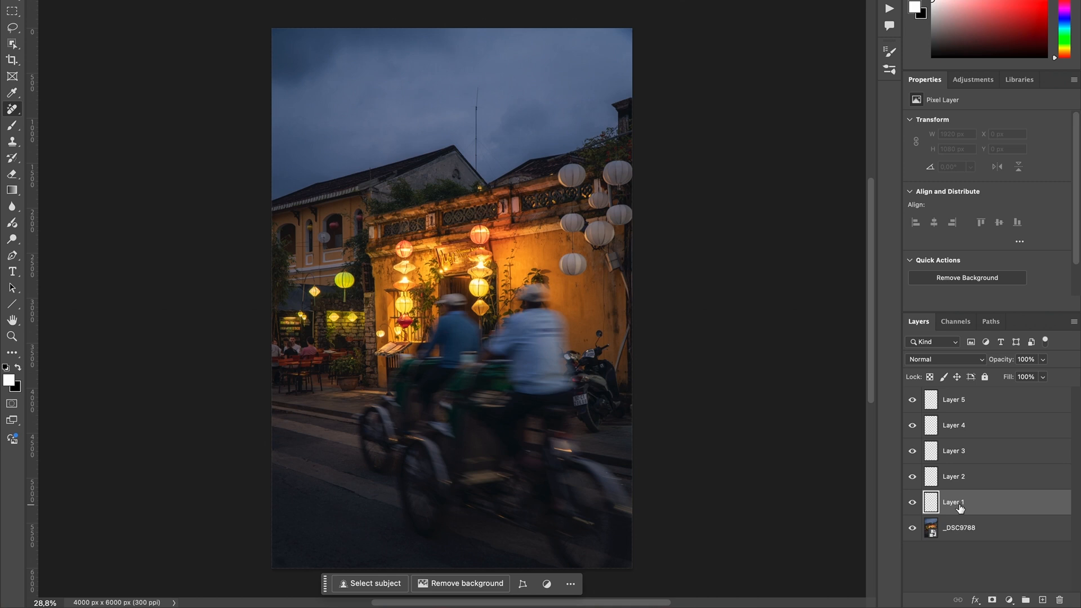
pyautogui.press('b')
pyautogui.moveTo(531, 365); pyautogui.dragTo(517, 366)
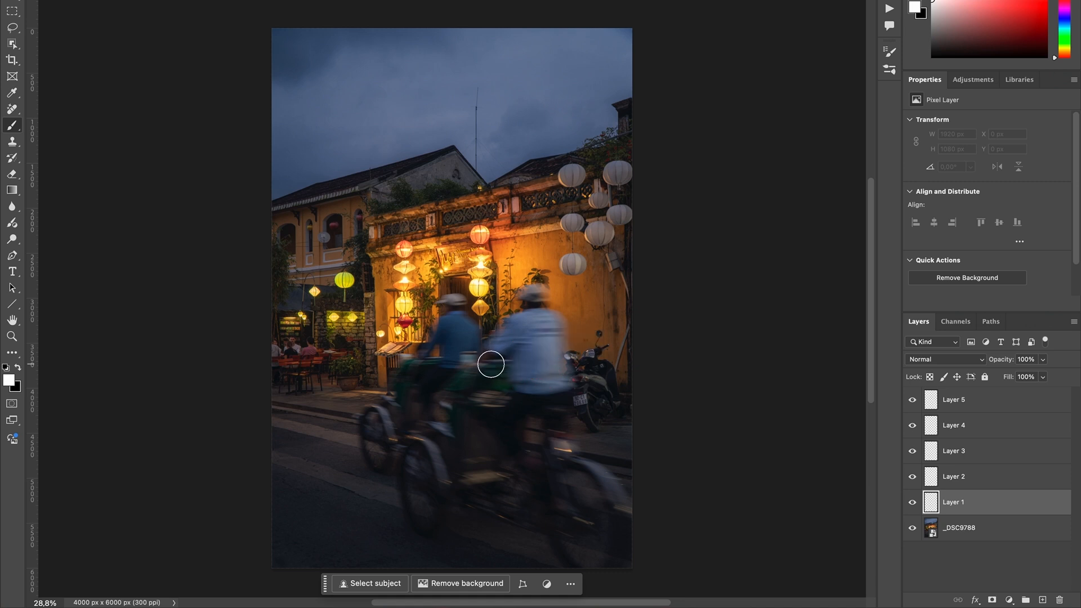
pyautogui.moveTo(481, 231)
pyautogui.mouseDown()
pyautogui.moveTo(481, 255)
pyautogui.moveTo(490, 254)
pyautogui.moveTo(478, 253)
pyautogui.moveTo(479, 327)
pyautogui.mouseUp()
pyautogui.press('super+z')
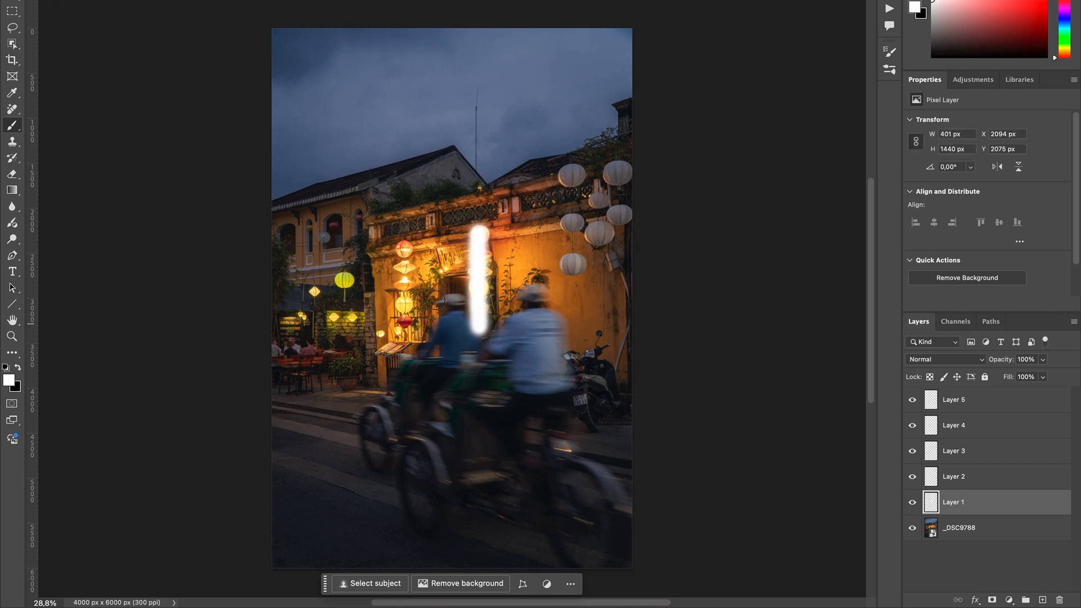
pyautogui.moveTo(404, 240); pyautogui.dragTo(404, 346)
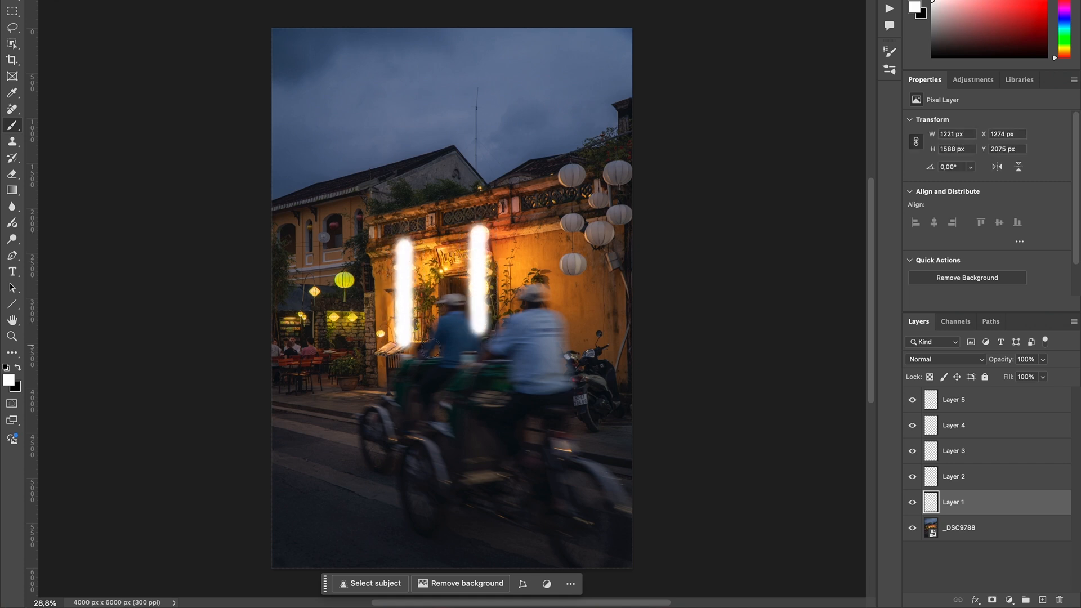
# - Delete the unused Layers 3, 4 and 5, keeping Layer 2 above Layer 1
pyautogui.click(972, 477)
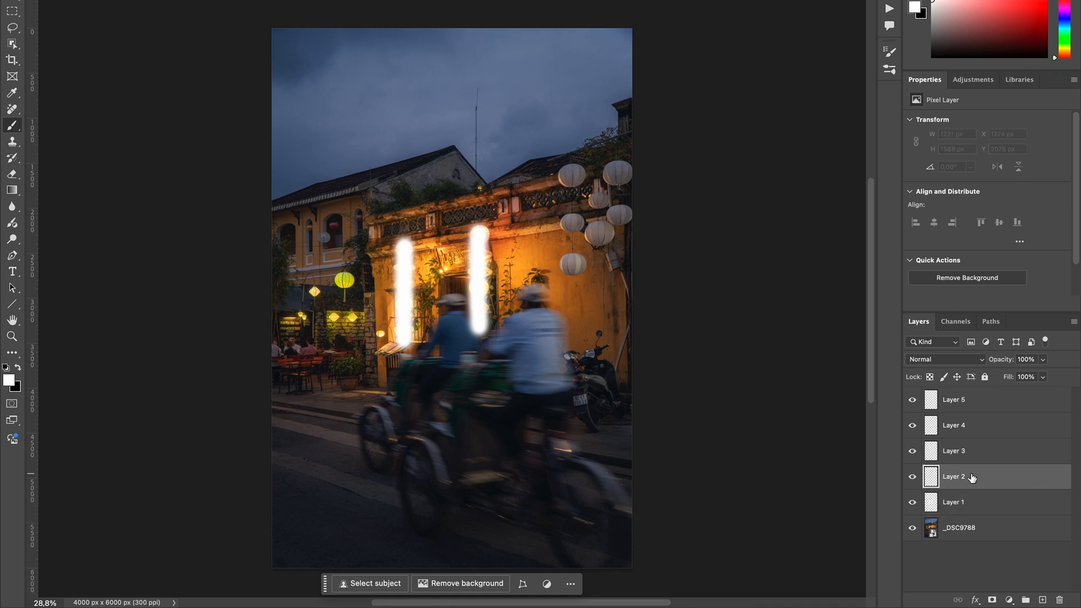
pyautogui.click(963, 451)
pyautogui.keyDown('shift'); pyautogui.click(975, 404); pyautogui.keyUp('shift')
pyautogui.press('Delete')
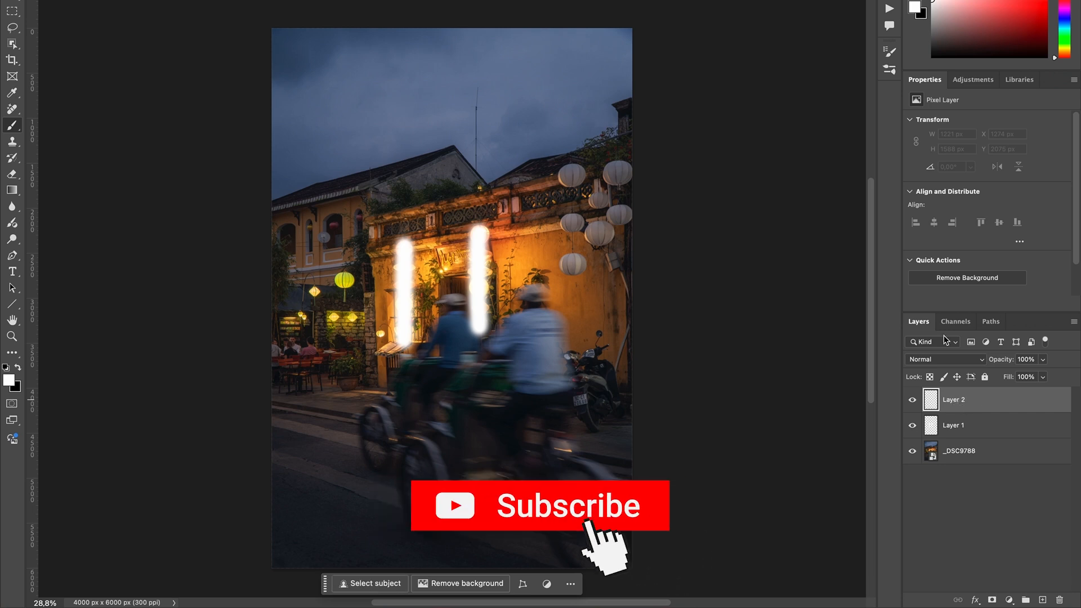
# - Draw a bright red stick figure on Layer 2 in the lower-left street area of the photo
pyautogui.click(1045, 2)
pyautogui.moveTo(449, 357); pyautogui.dragTo(440, 357)
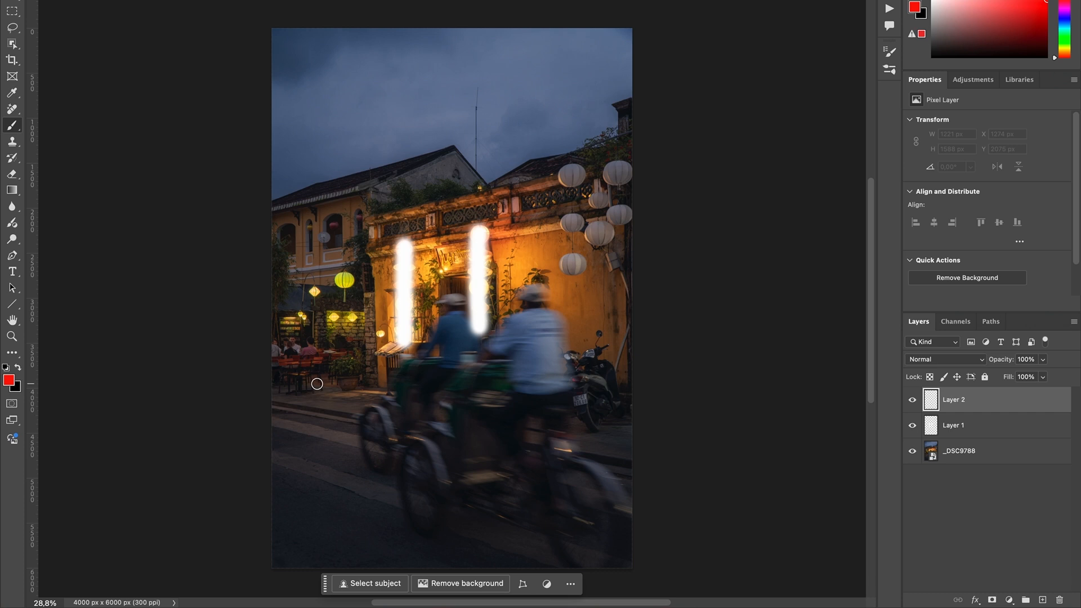
pyautogui.moveTo(326, 384)
pyautogui.mouseDown()
pyautogui.moveTo(310, 412)
pyautogui.moveTo(314, 393)
pyautogui.moveTo(312, 478)
pyautogui.moveTo(297, 505)
pyautogui.moveTo(310, 481)
pyautogui.moveTo(336, 498)
pyautogui.mouseUp()
pyautogui.moveTo(281, 445); pyautogui.dragTo(373, 411)
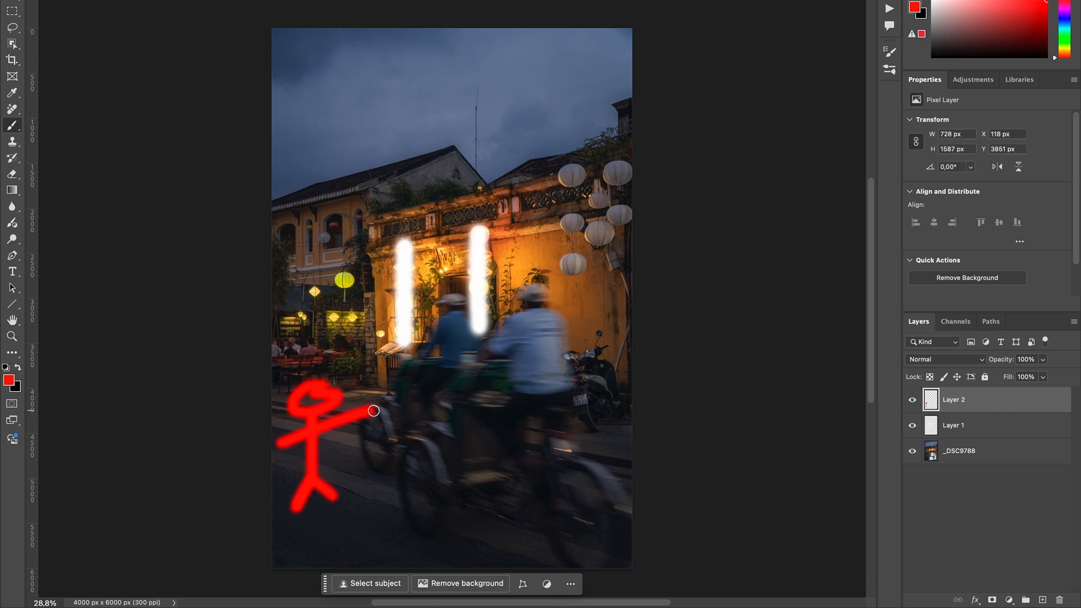
# - Add a new layer and paint a blue diagonal line on it across both white strokes
pyautogui.click(1042, 599)
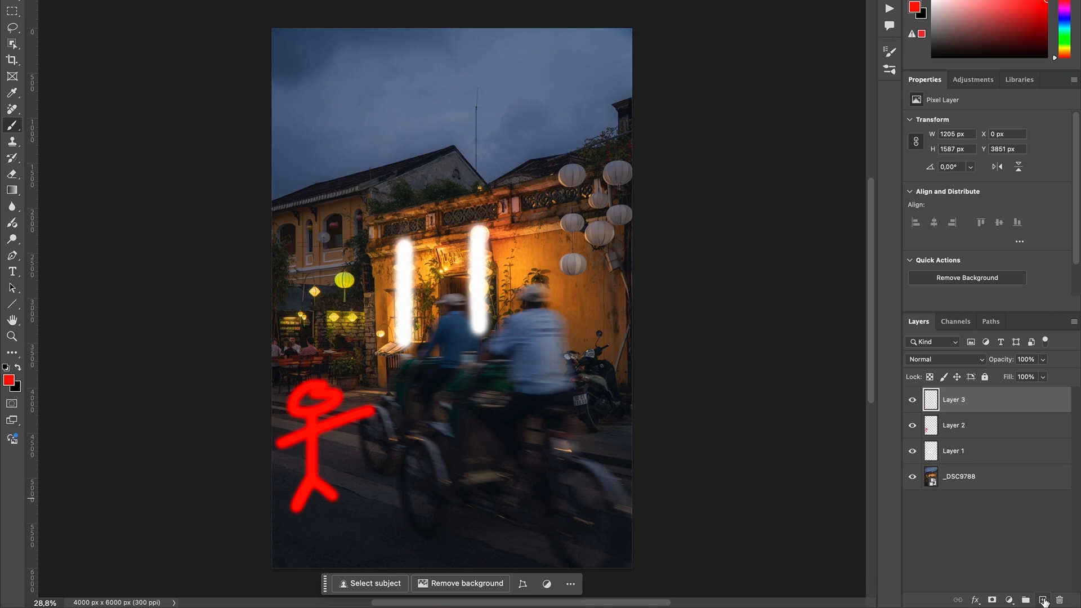
pyautogui.click(1065, 22)
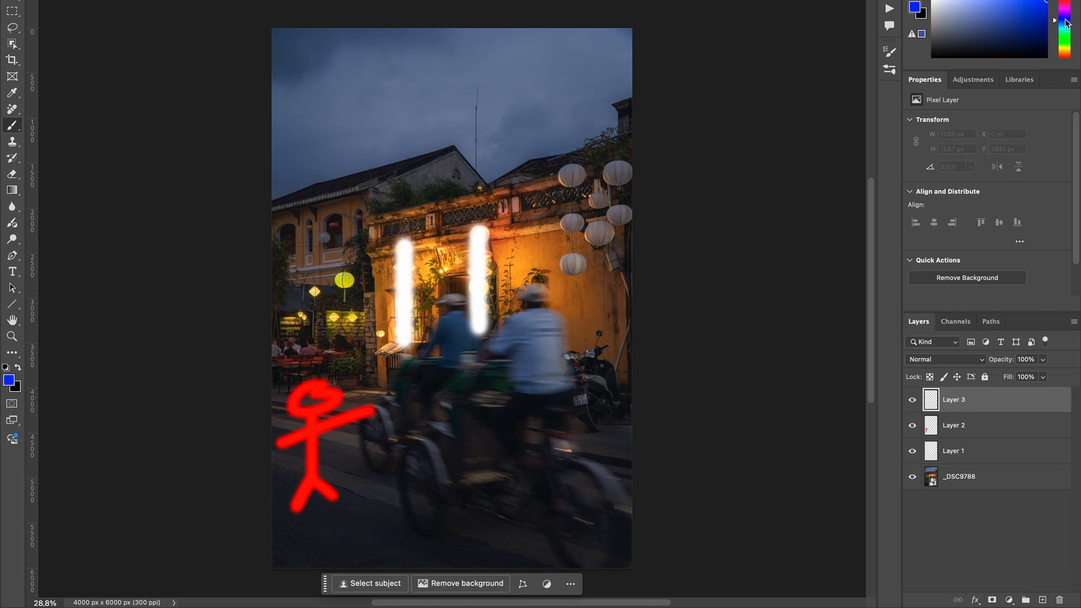
pyautogui.moveTo(297, 307); pyautogui.dragTo(623, 246)
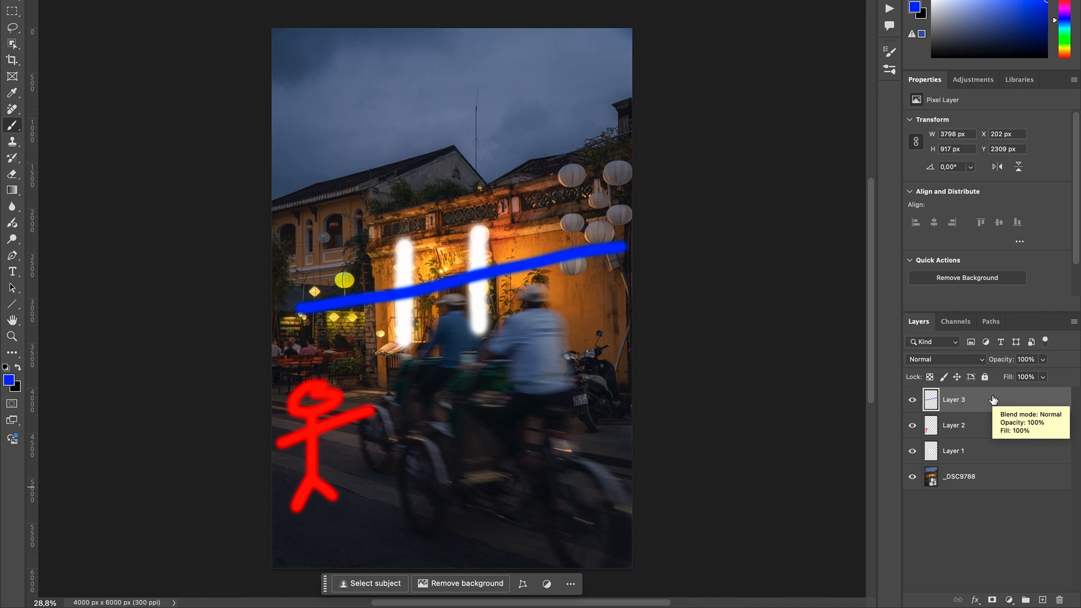
# - Try different stacking orders by moving Layer 3 below Layer 1, and finish with Layer 3 on top and Layer 2 directly above the photo
pyautogui.click(961, 402)
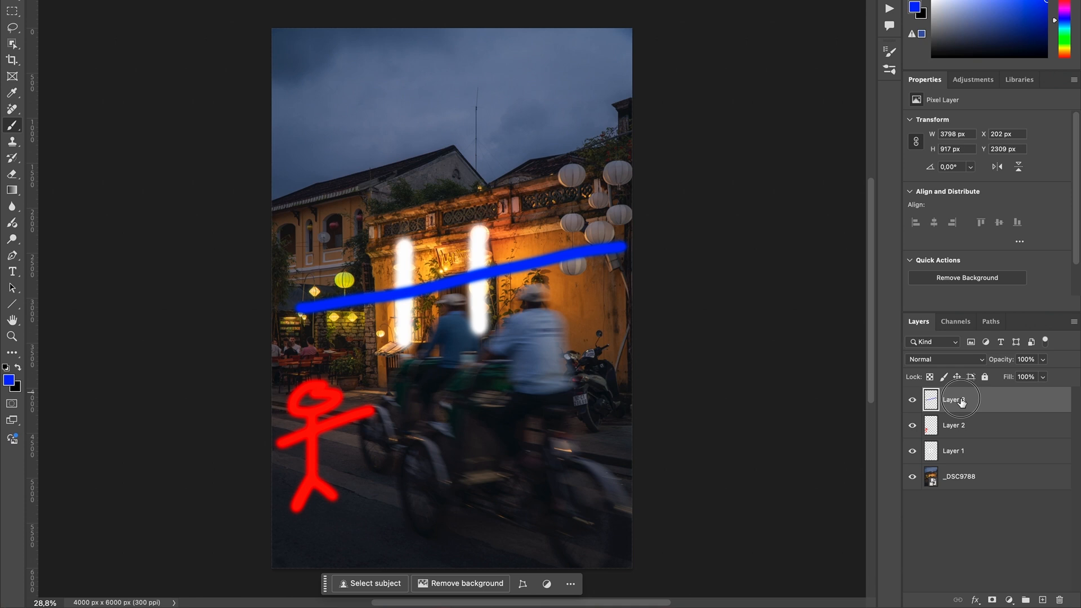
pyautogui.moveTo(961, 401); pyautogui.dragTo(957, 463)
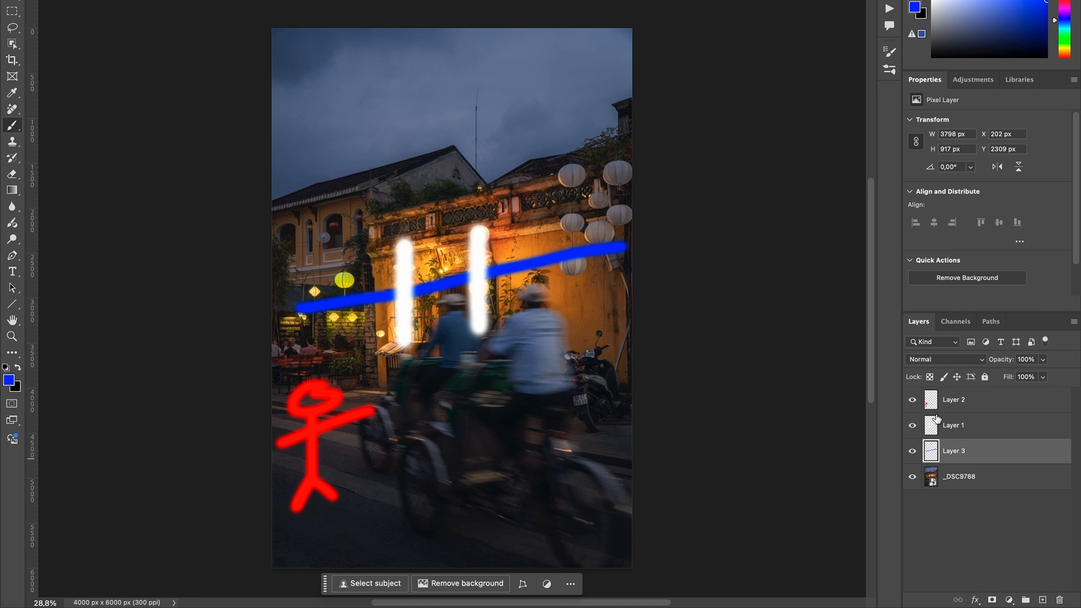
pyautogui.click(965, 488)
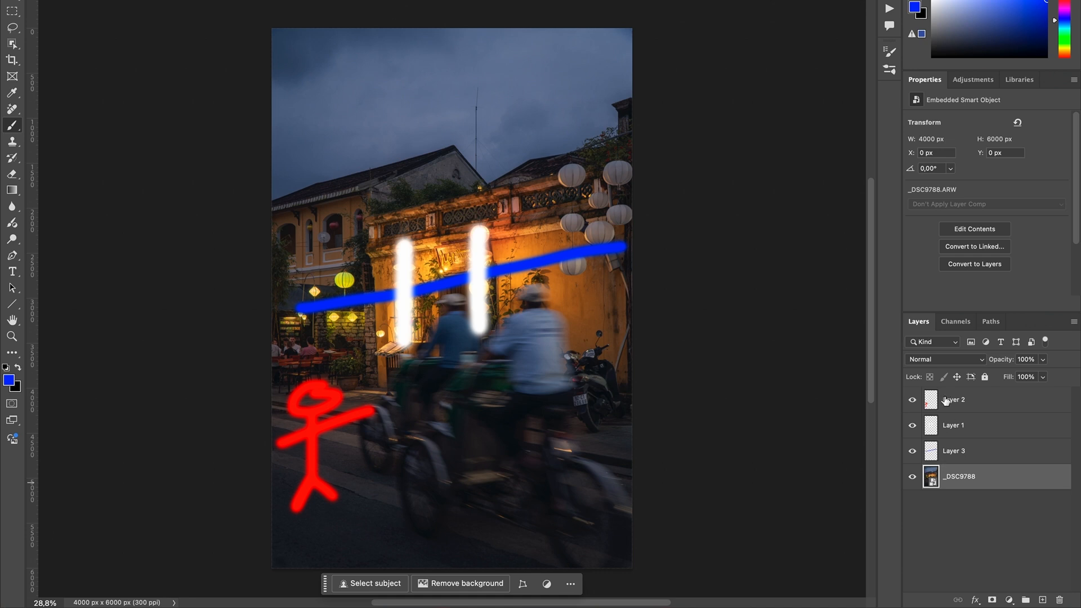
pyautogui.click(952, 432)
pyautogui.moveTo(952, 432); pyautogui.dragTo(949, 458)
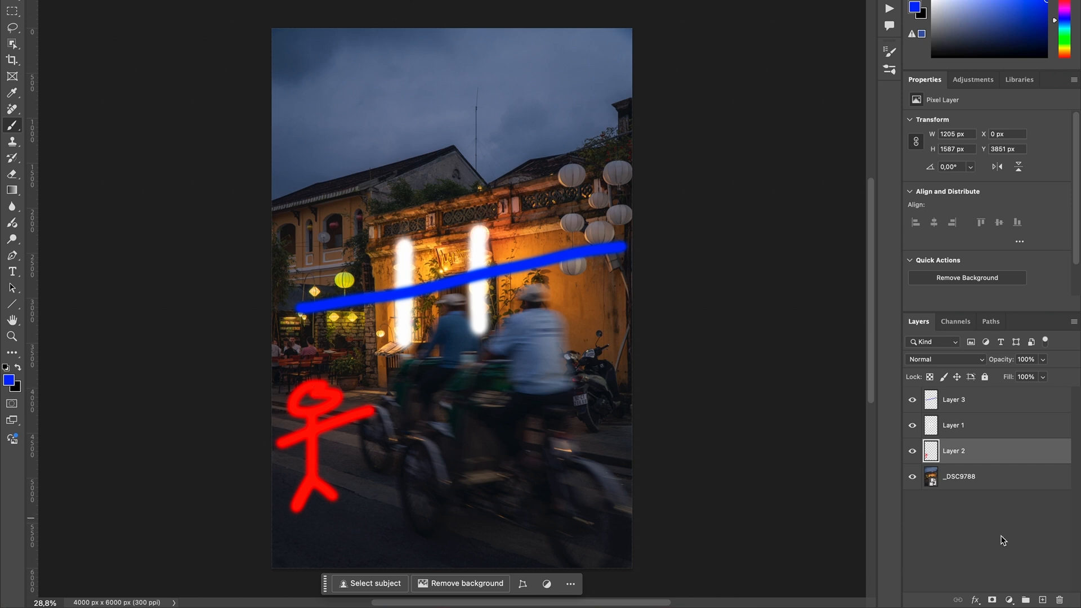
# - Hide Layers 2, 1 and 3, and delete all three, leaving only the _DSC9788 photo layer
pyautogui.click(912, 451)
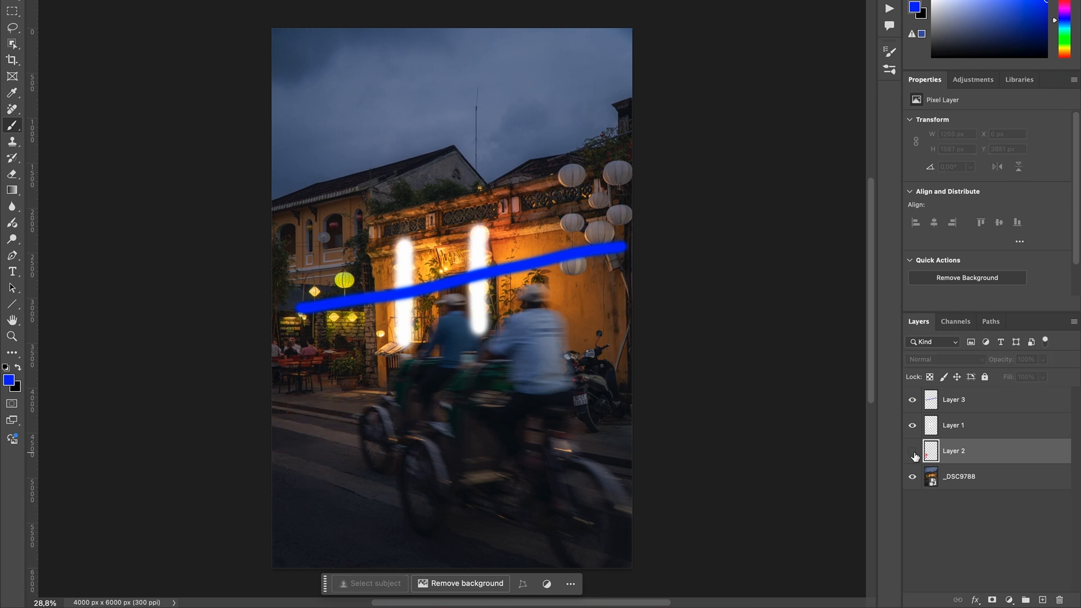
pyautogui.click(932, 477)
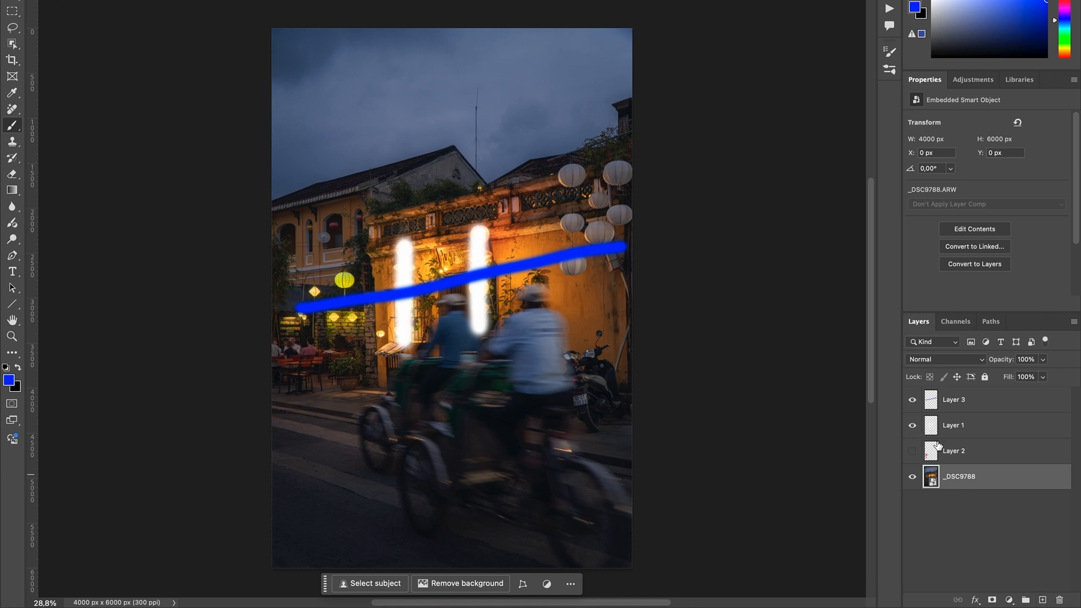
pyautogui.click(912, 426)
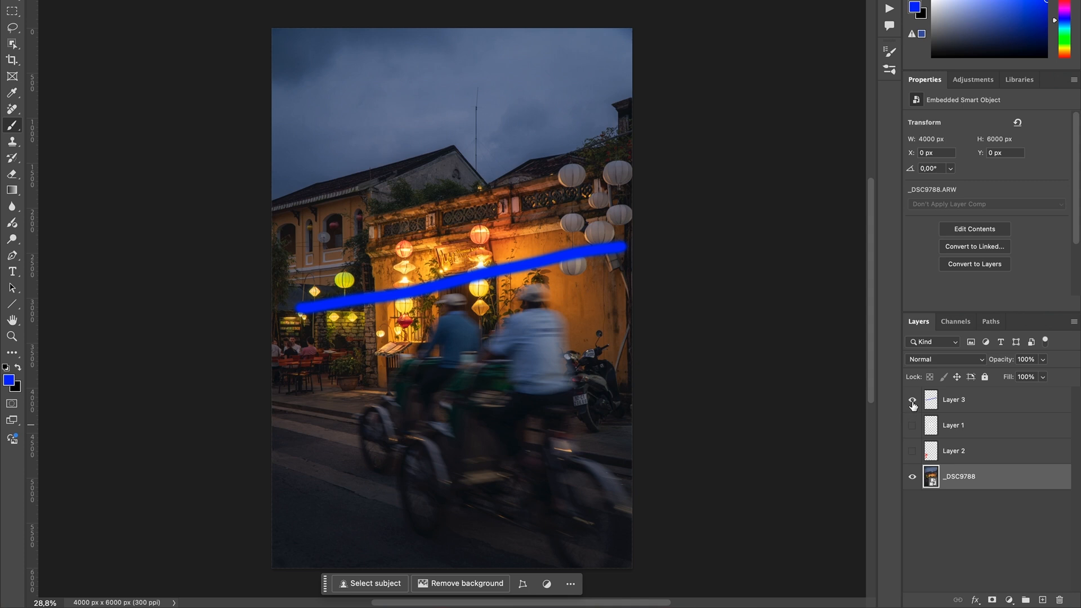
pyautogui.click(912, 400)
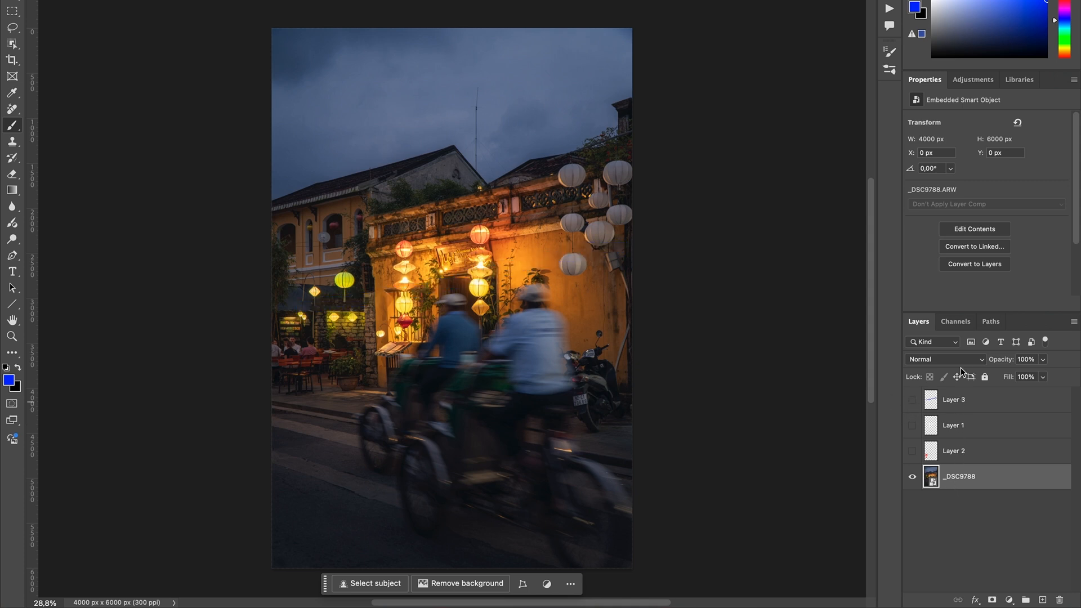
pyautogui.click(959, 458)
pyautogui.keyDown('shift'); pyautogui.click(970, 403); pyautogui.keyUp('shift')
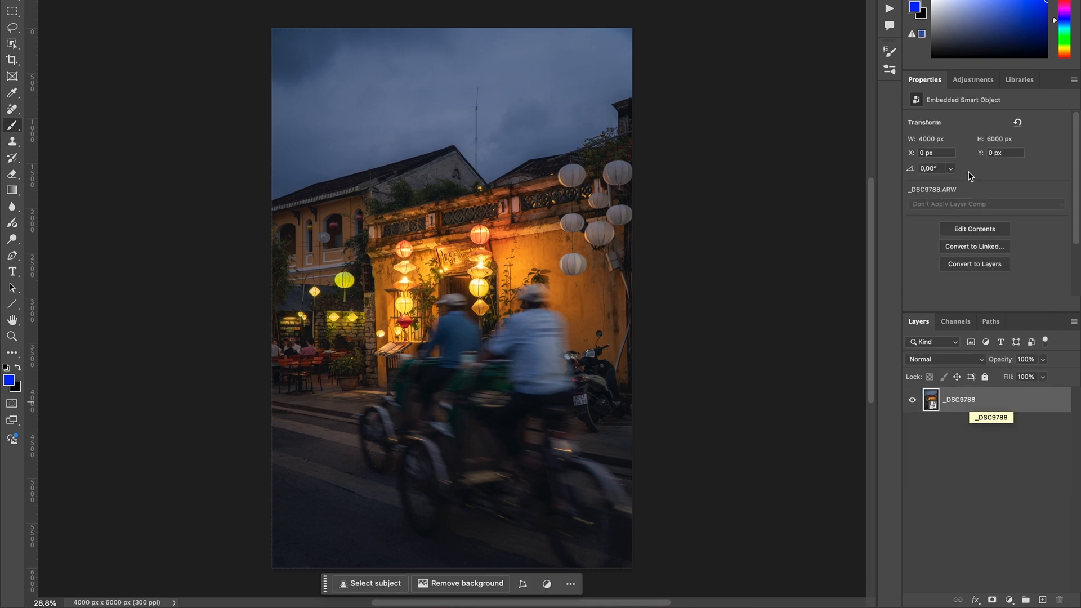
# - Add a blank layer above the photo and name it "glow"
pyautogui.click(1043, 600)
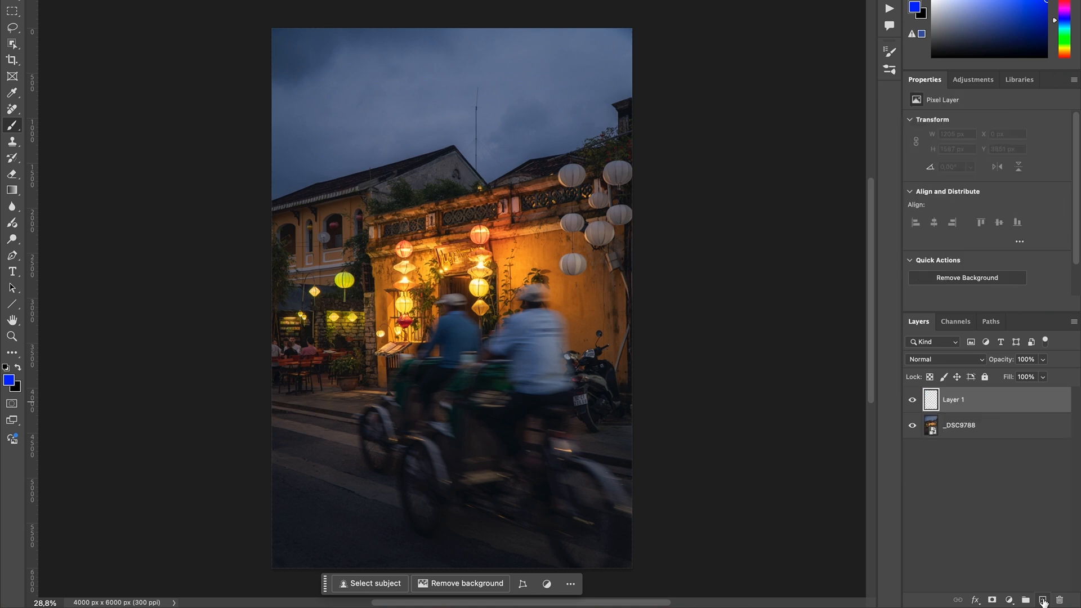
pyautogui.doubleClick(951, 399)
pyautogui.write('glow')
pyautogui.press('Return')
# - Set the foreground colour to a pale warm orange and keep the glow layer selected
pyautogui.click(9, 382)
pyautogui.moveTo(864, 473); pyautogui.dragTo(860, 557)
pyautogui.moveTo(716, 431); pyautogui.dragTo(708, 417)
pyautogui.click(968, 406)
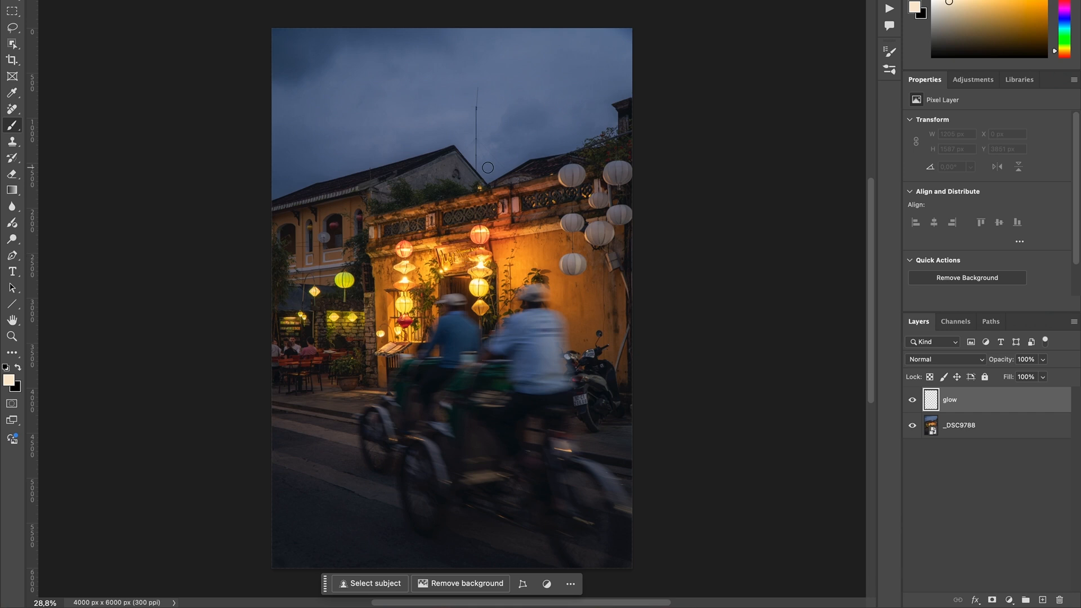
# - Paint one large soft test spot in the sky and set the glow layer's blend mode to Overlay
pyautogui.moveTo(451, 219); pyautogui.dragTo(527, 207)
pyautogui.click(380, 102)
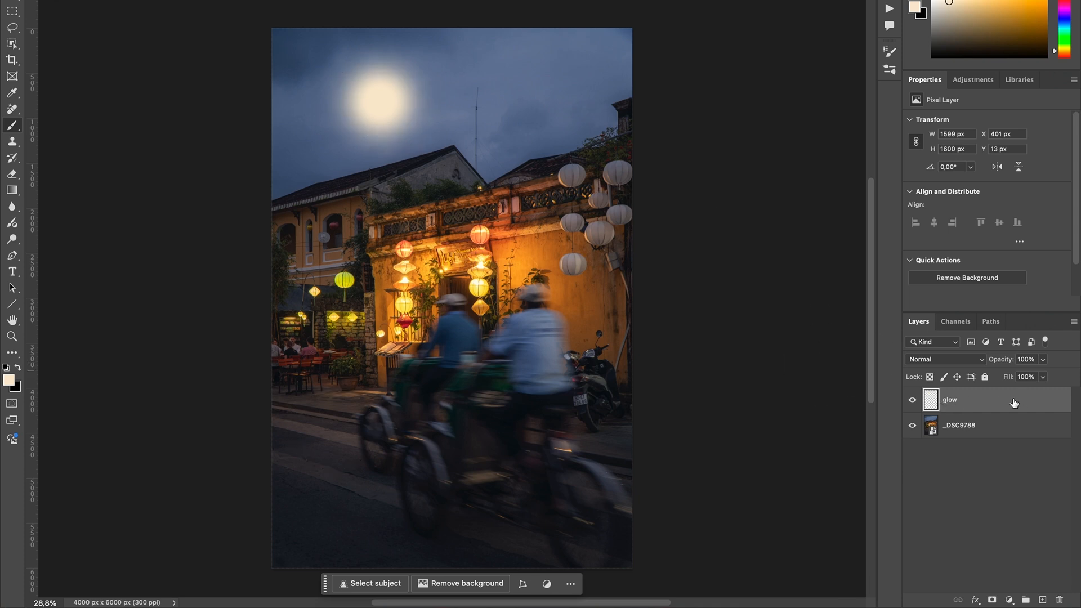
pyautogui.click(959, 362)
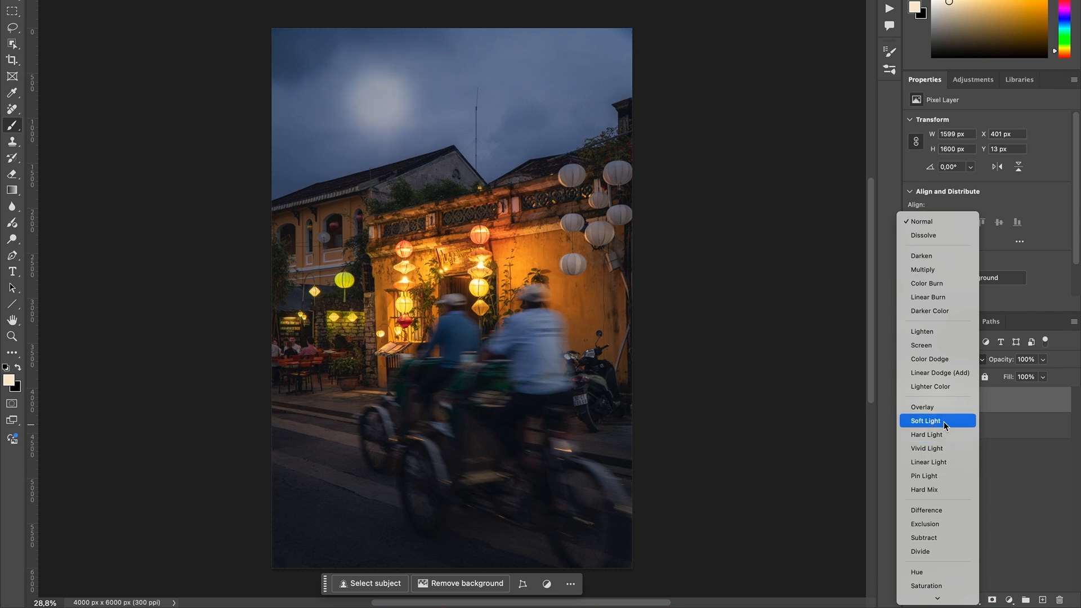
pyautogui.click(940, 407)
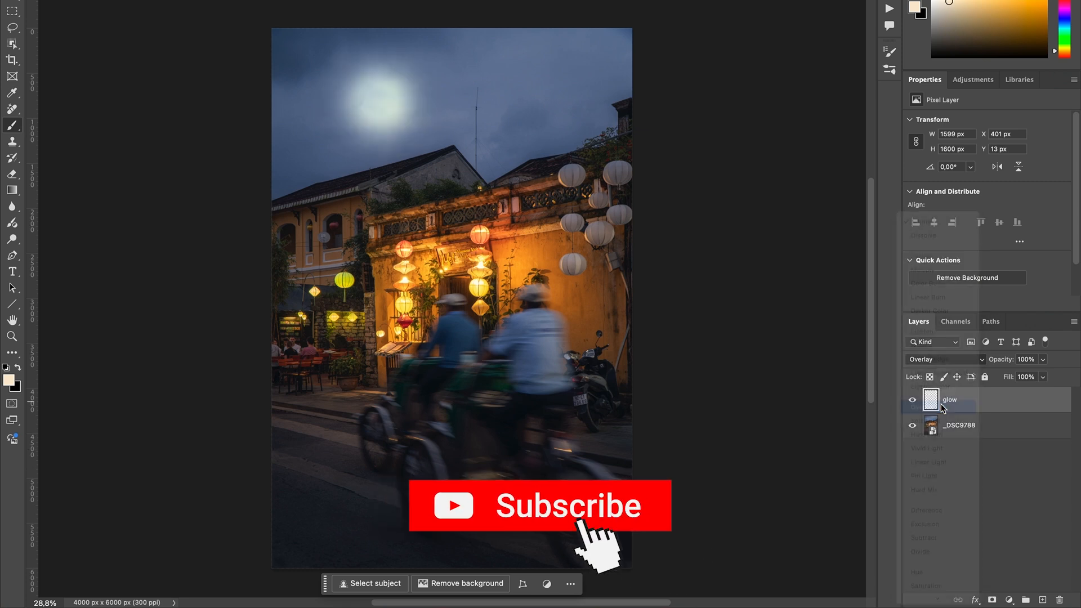
# - Erase the test glow spot from the sky with a large eraser
pyautogui.press('e')
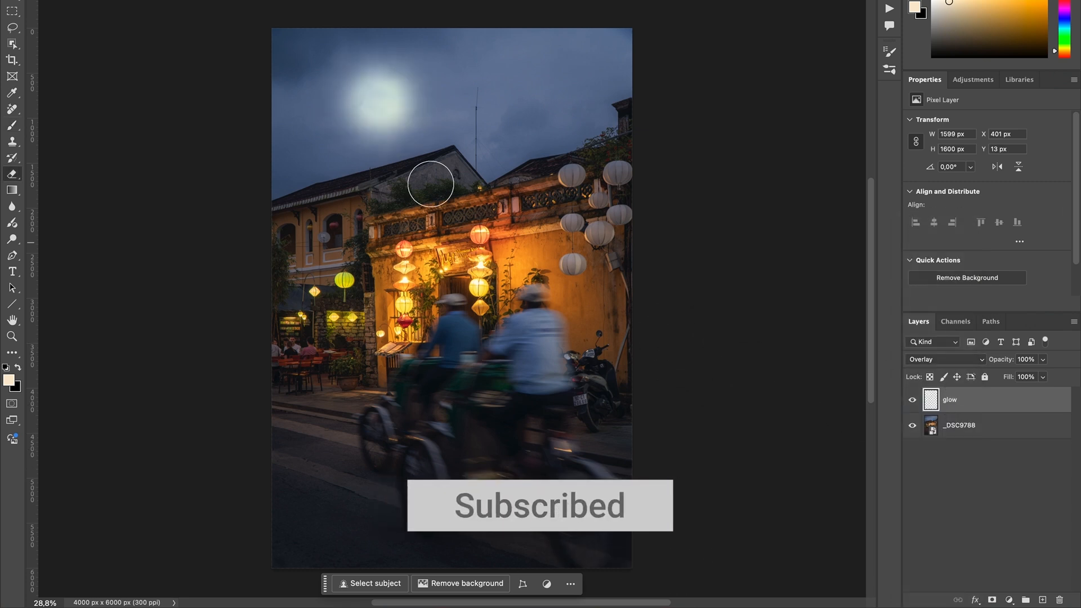
pyautogui.moveTo(401, 133); pyautogui.dragTo(478, 134)
pyautogui.moveTo(394, 96); pyautogui.dragTo(458, 49)
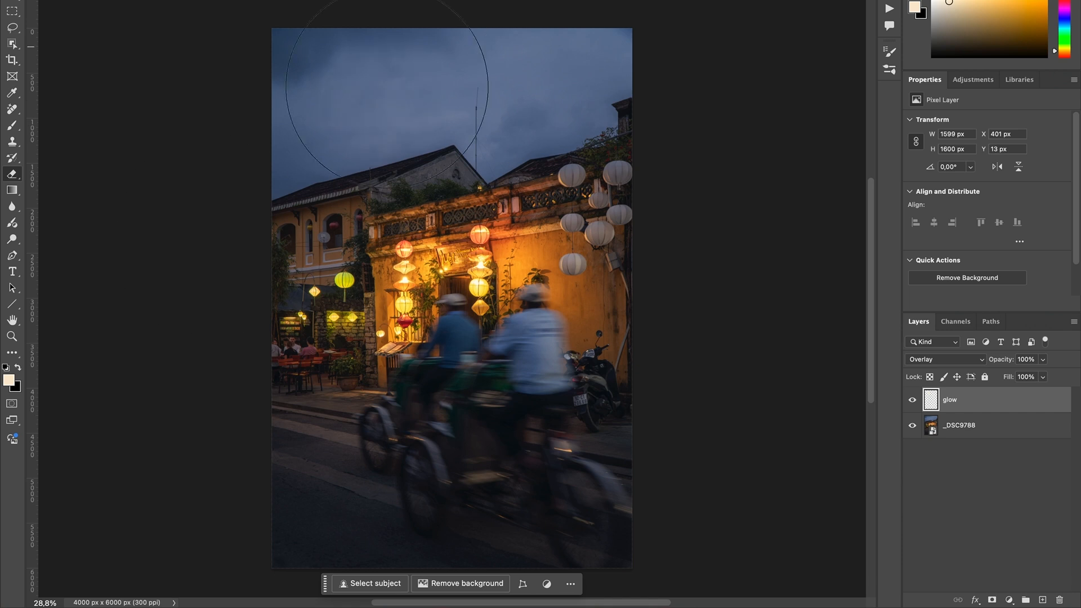
# - Brush warm glow onto the glow layer along the left part of the lantern-lit wall and cornice
pyautogui.press('b')
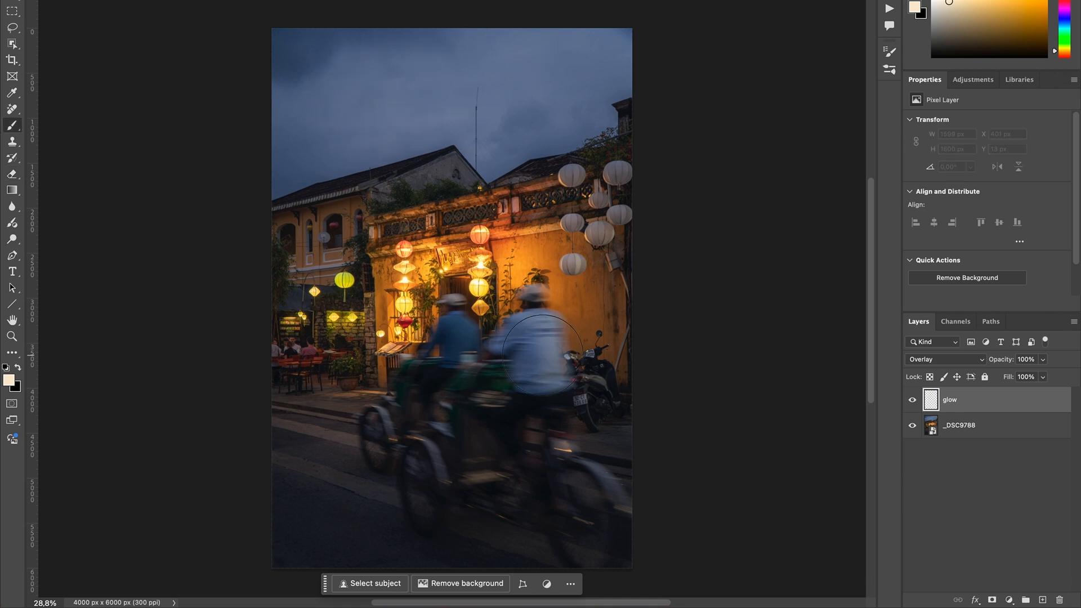
pyautogui.scroll(9, 542, 355)
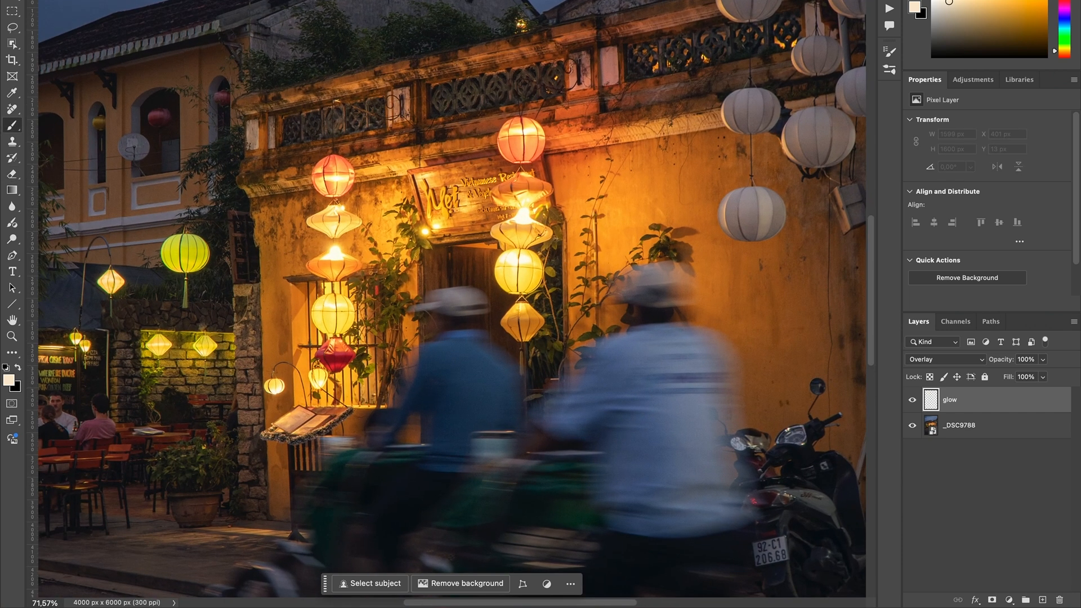
pyautogui.moveTo(372, 148)
pyautogui.mouseDown()
pyautogui.moveTo(485, 149)
pyautogui.moveTo(161, 165)
pyautogui.mouseUp()
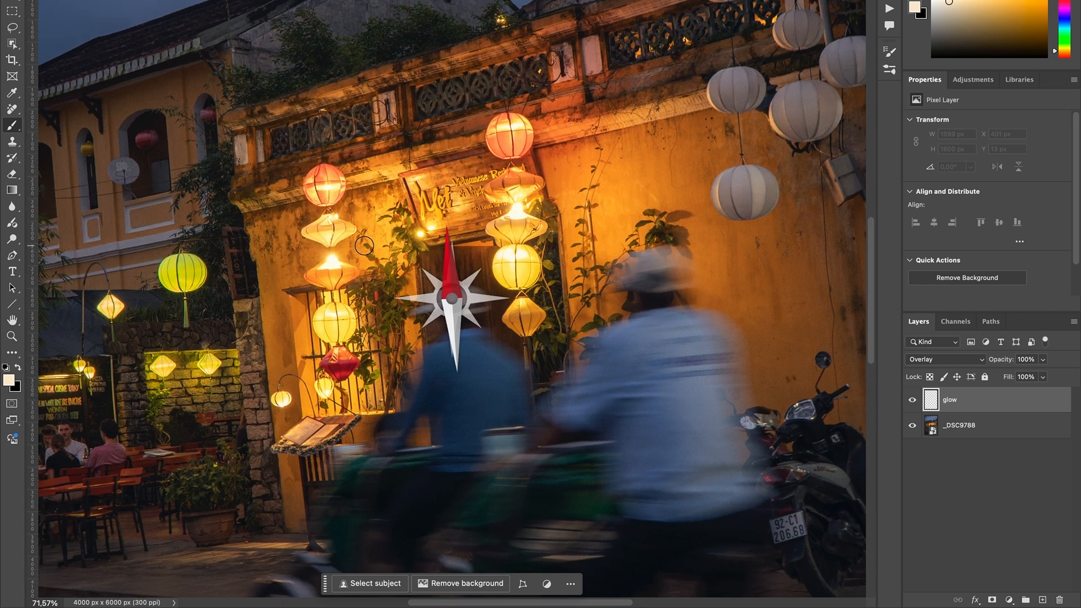
pyautogui.scroll(1, 361, 200)
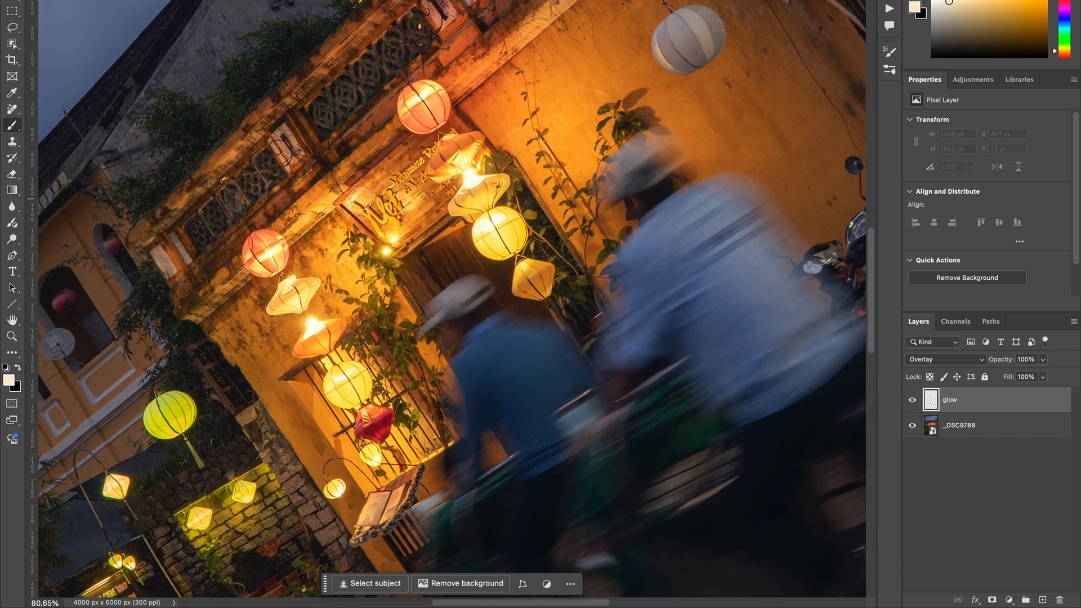
pyautogui.scroll(4, 360, 199)
pyautogui.moveTo(280, 165); pyautogui.dragTo(265, 165)
pyautogui.moveTo(231, 205); pyautogui.dragTo(298, 147)
pyautogui.moveTo(166, 265)
pyautogui.mouseDown()
pyautogui.moveTo(125, 294)
pyautogui.moveTo(160, 267)
pyautogui.mouseUp()
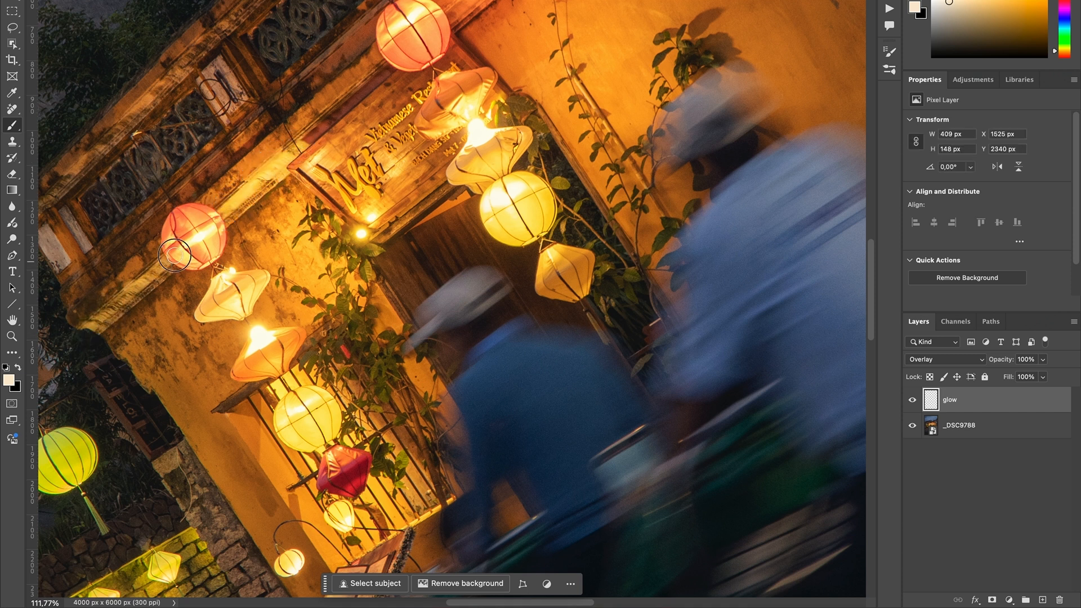
pyautogui.scroll(-3, 184, 249)
pyautogui.moveTo(171, 166); pyautogui.dragTo(164, 167)
pyautogui.moveTo(75, 281); pyautogui.dragTo(68, 285)
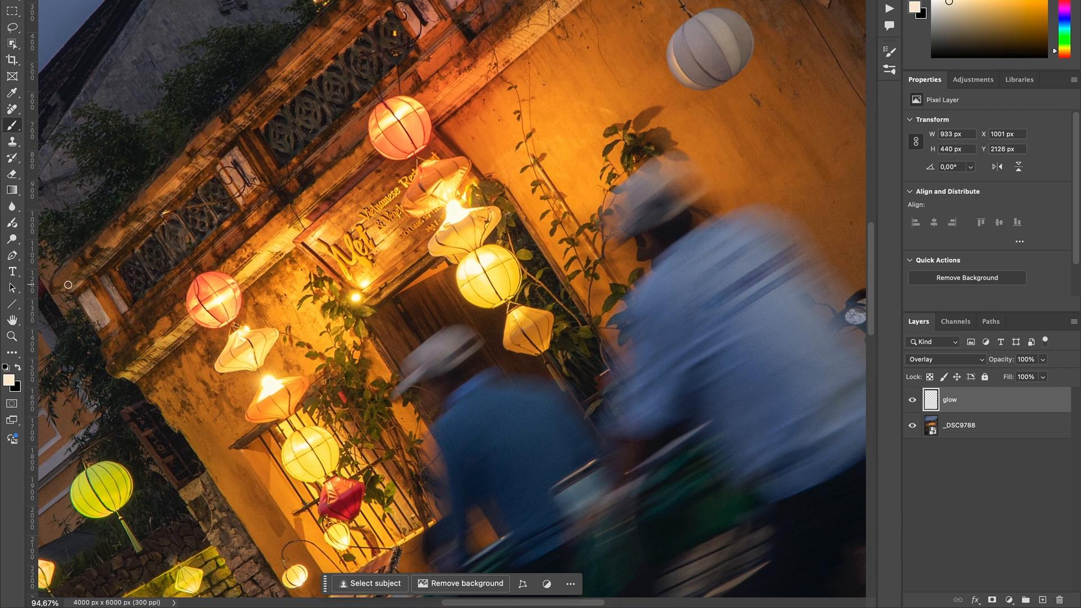
# - Continue brushing the glow along the balustrade and the edges of the white lanterns, then over the remaining lit areas
pyautogui.scroll(6, 343, 43)
pyautogui.hscroll(3, 342, 43)
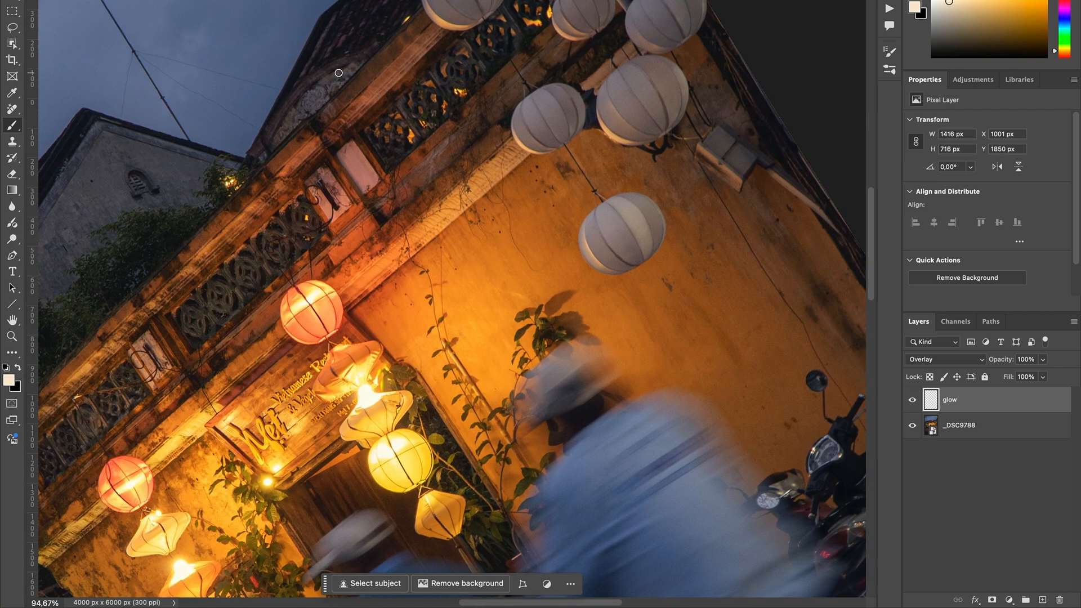
pyautogui.moveTo(272, 195); pyautogui.dragTo(321, 139)
pyautogui.keyDown('shift'); pyautogui.click(432, 31); pyautogui.keyUp('shift')
pyautogui.scroll(5, 432, 29)
pyautogui.hscroll(2, 432, 28)
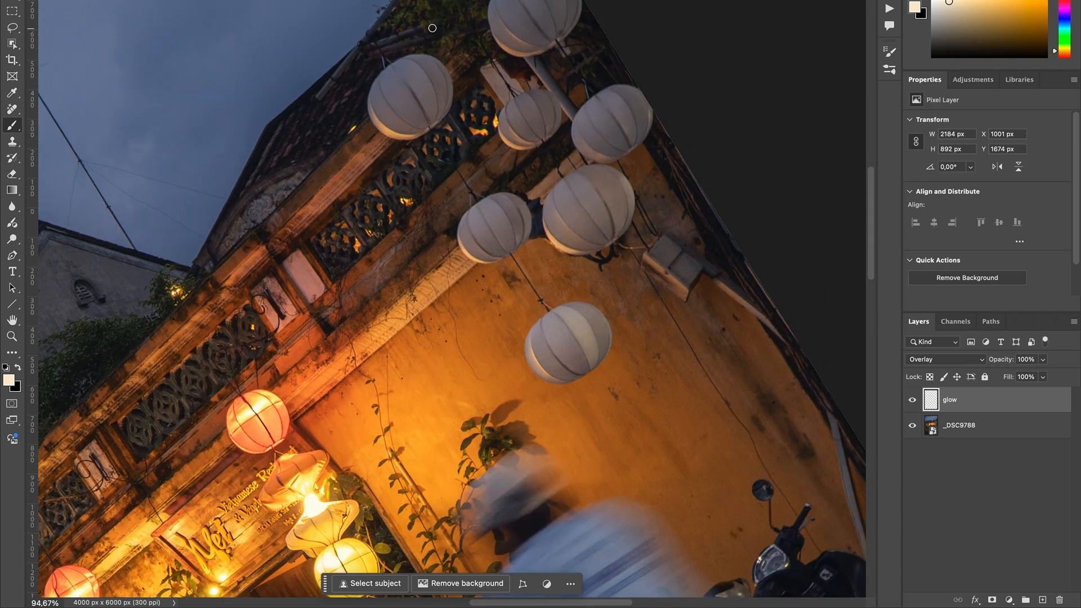
pyautogui.click(368, 102)
pyautogui.click(519, 31)
pyautogui.click(521, 133)
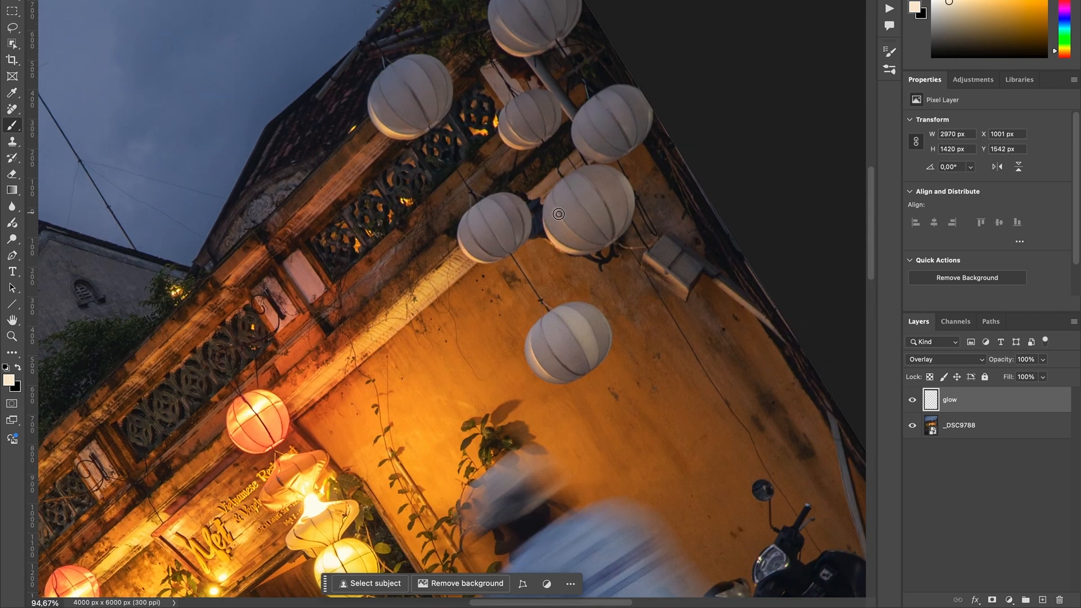
pyautogui.moveTo(310, 471); pyautogui.dragTo(203, 494)
# - Compare the photo with and without the glow layer, leaving the layer visible
pyautogui.click(914, 401)
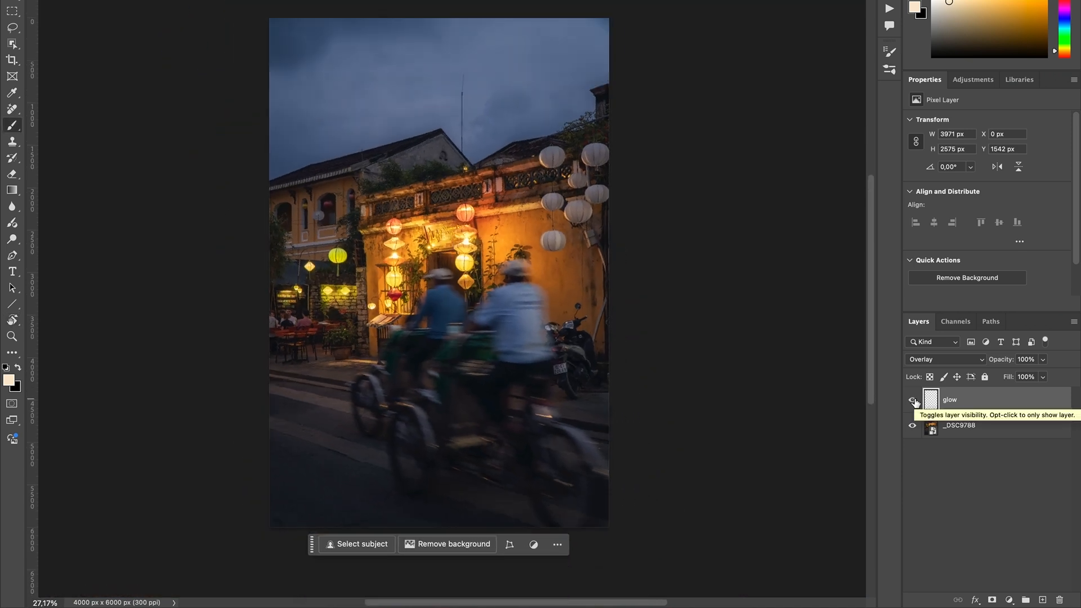
pyautogui.click(913, 400)
pyautogui.click(913, 400)
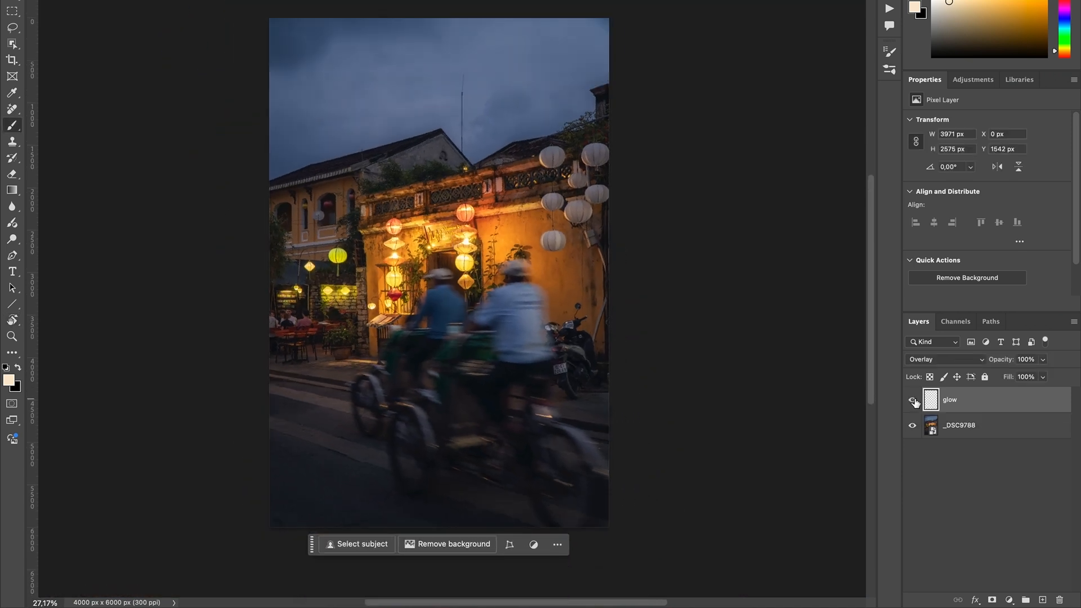
pyautogui.click(912, 400)
pyautogui.click(913, 400)
pyautogui.click(913, 400)
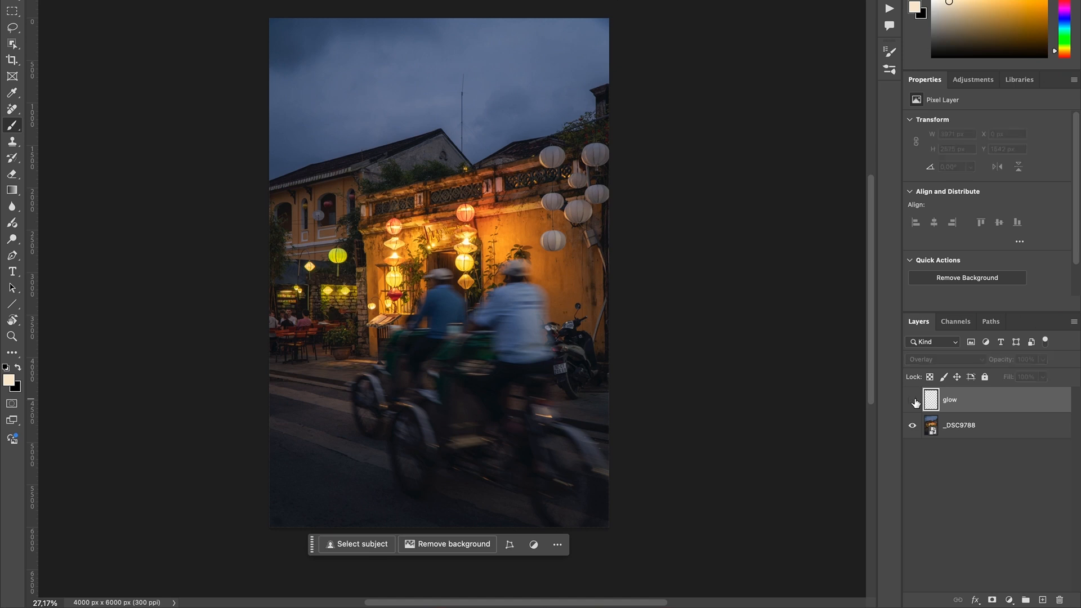
pyautogui.click(912, 400)
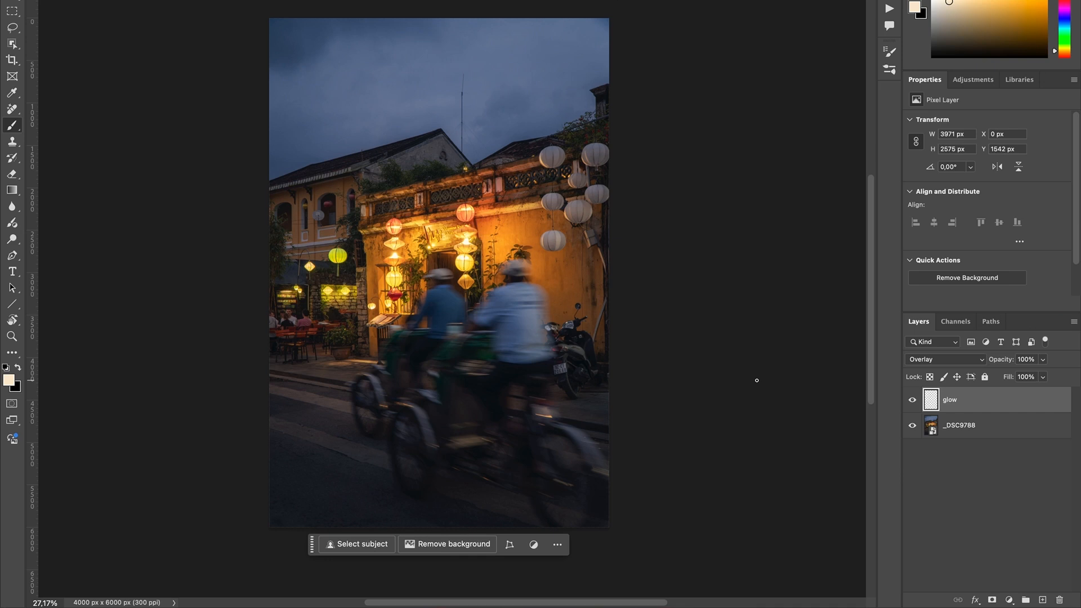
# - Add a Color Balance adjustment layer above the glow layer and keep its adjustment rather than its mask selected
pyautogui.click(978, 81)
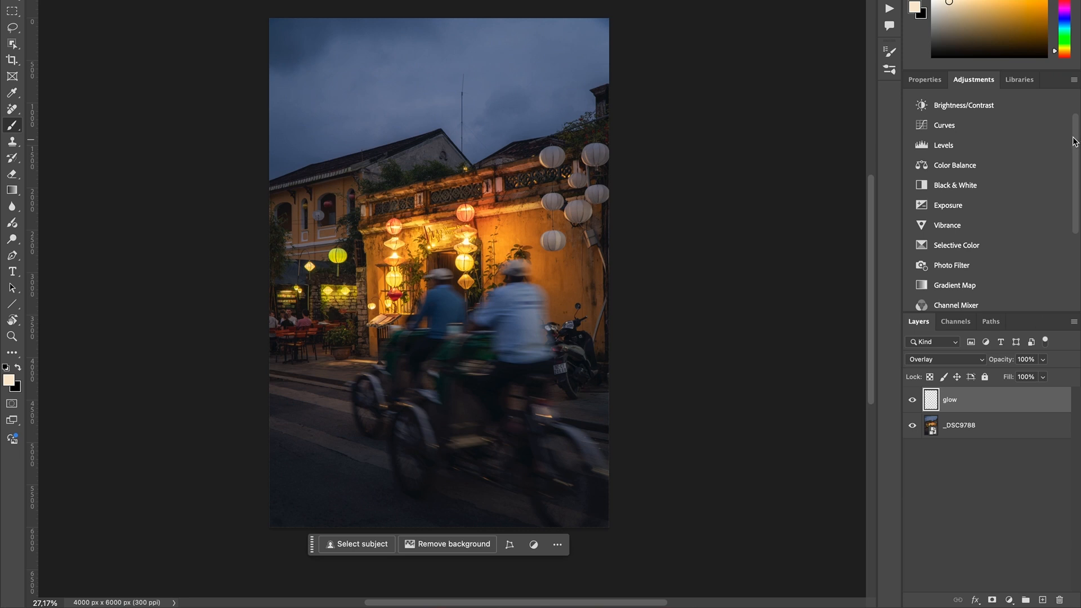
pyautogui.moveTo(1074, 142)
pyautogui.mouseDown()
pyautogui.moveTo(1075, 225)
pyautogui.moveTo(1071, 125)
pyautogui.mouseUp()
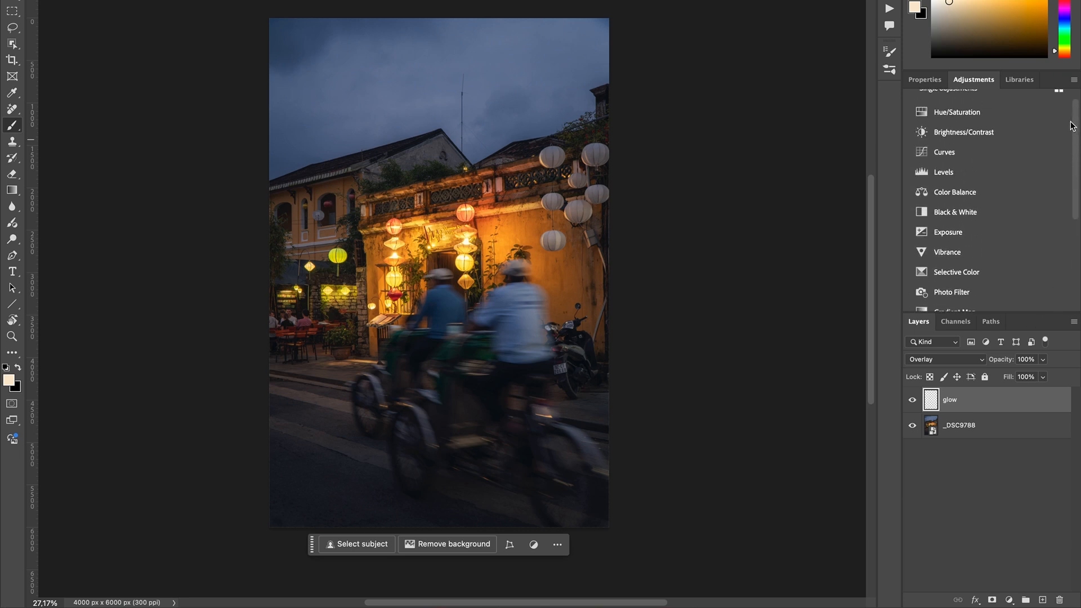
pyautogui.click(1002, 197)
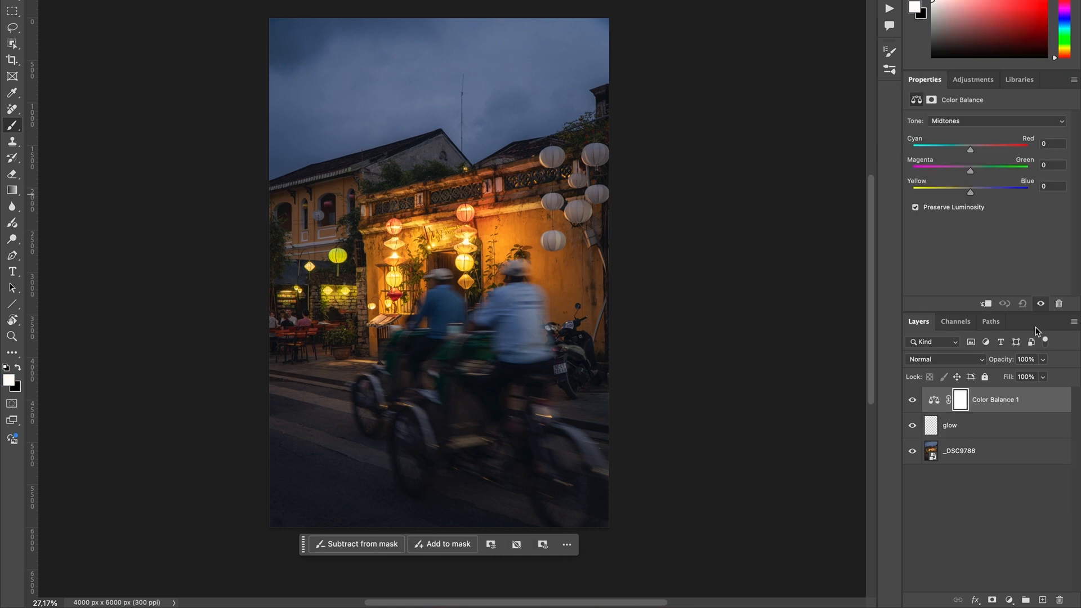
pyautogui.click(934, 402)
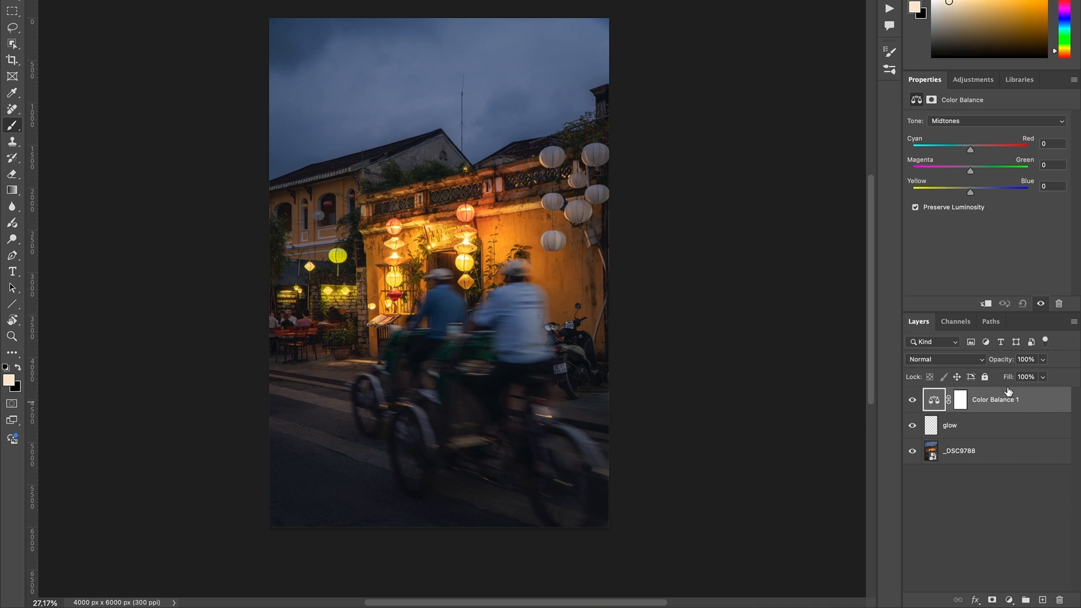
pyautogui.click(963, 409)
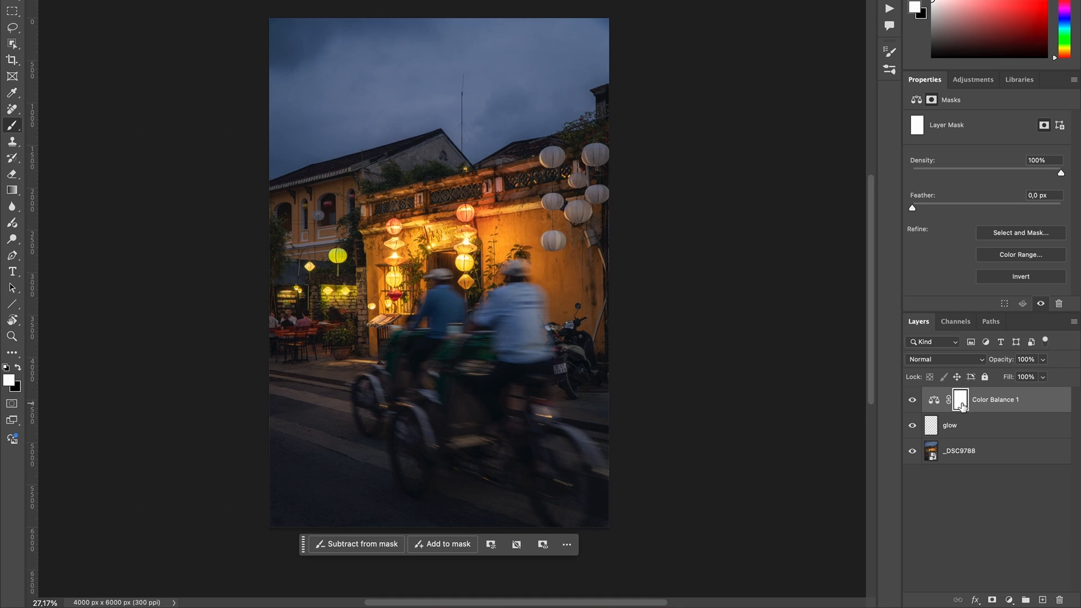
pyautogui.click(933, 401)
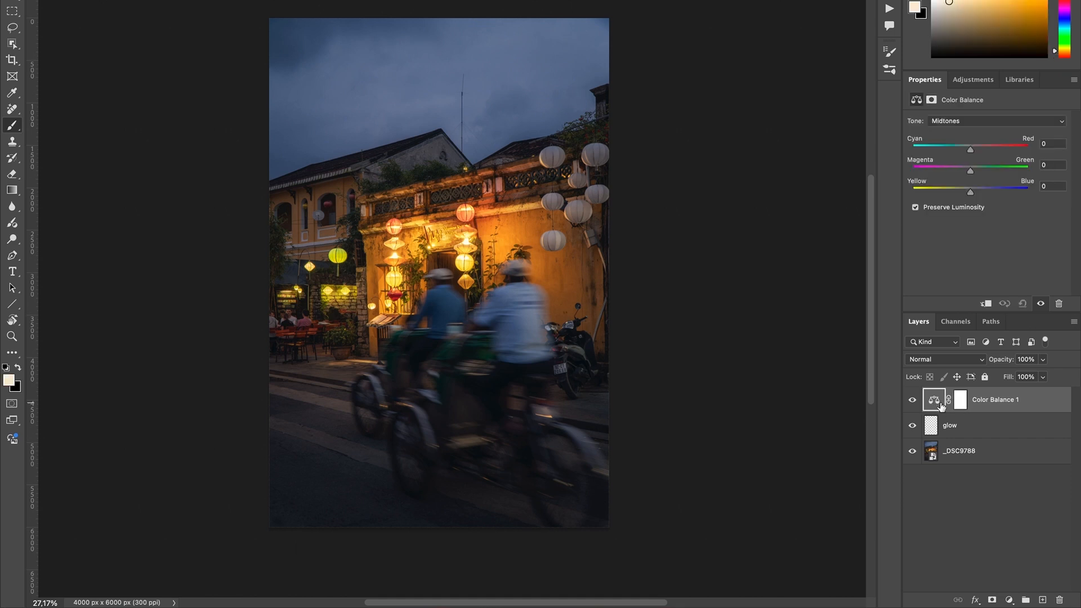
# - Shift the Color Balance shadows slightly towards blue and cyan, nudge the midtones towards blue, and compare with the layer hidden
pyautogui.click(999, 123)
pyautogui.click(993, 107)
pyautogui.moveTo(970, 192); pyautogui.dragTo(973, 194)
pyautogui.moveTo(969, 150); pyautogui.dragTo(968, 150)
pyautogui.click(977, 121)
pyautogui.click(974, 133)
pyautogui.moveTo(971, 192); pyautogui.dragTo(971, 193)
pyautogui.click(912, 401)
pyautogui.click(912, 400)
pyautogui.click(912, 400)
pyautogui.click(912, 400)
# - Set the Color Balance highlights to +10 red and -10 blue, and compare with the layer hidden and shown
pyautogui.click(972, 121)
pyautogui.click(974, 133)
pyautogui.moveTo(971, 195); pyautogui.dragTo(965, 192)
pyautogui.moveTo(969, 150); pyautogui.dragTo(977, 152)
pyautogui.click(917, 407)
pyautogui.click(917, 407)
pyautogui.click(917, 407)
pyautogui.click(917, 406)
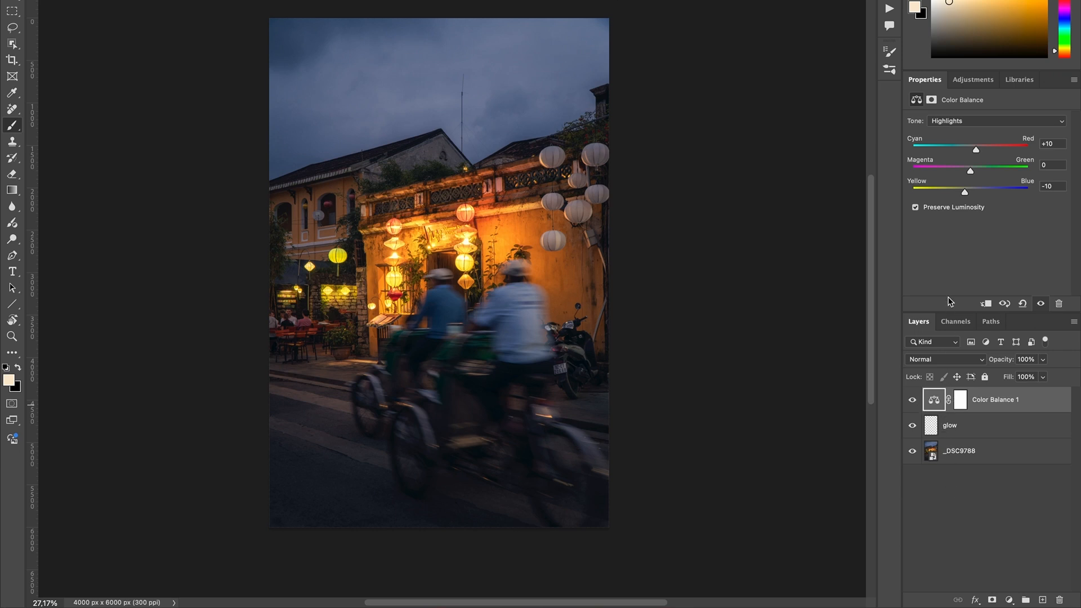
# - Add a blank layer above the Color Balance layer and name it "cleaning"
pyautogui.click(1042, 600)
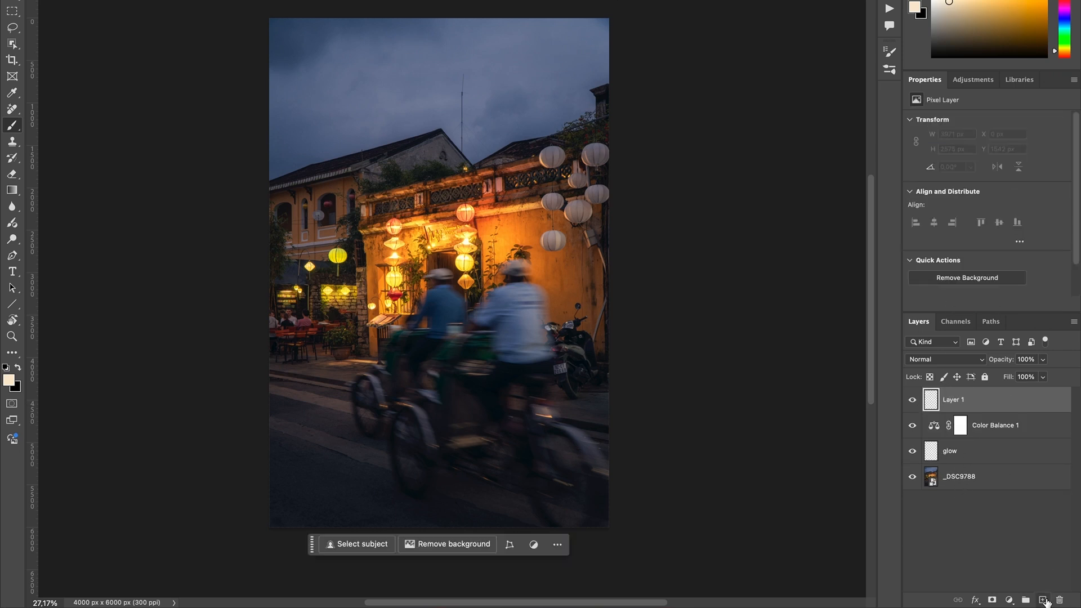
pyautogui.write('cl')
pyautogui.press('Return')
pyautogui.doubleClick(957, 400)
pyautogui.write('cleaning')
pyautogui.press('Return')
pyautogui.rightClick(956, 400)
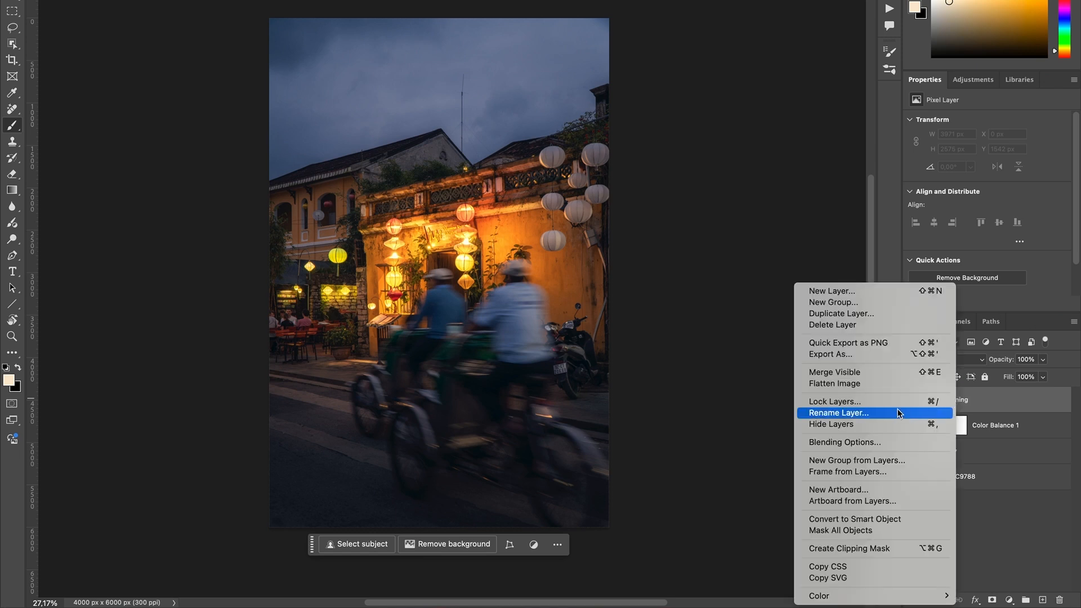
pyautogui.click(1033, 448)
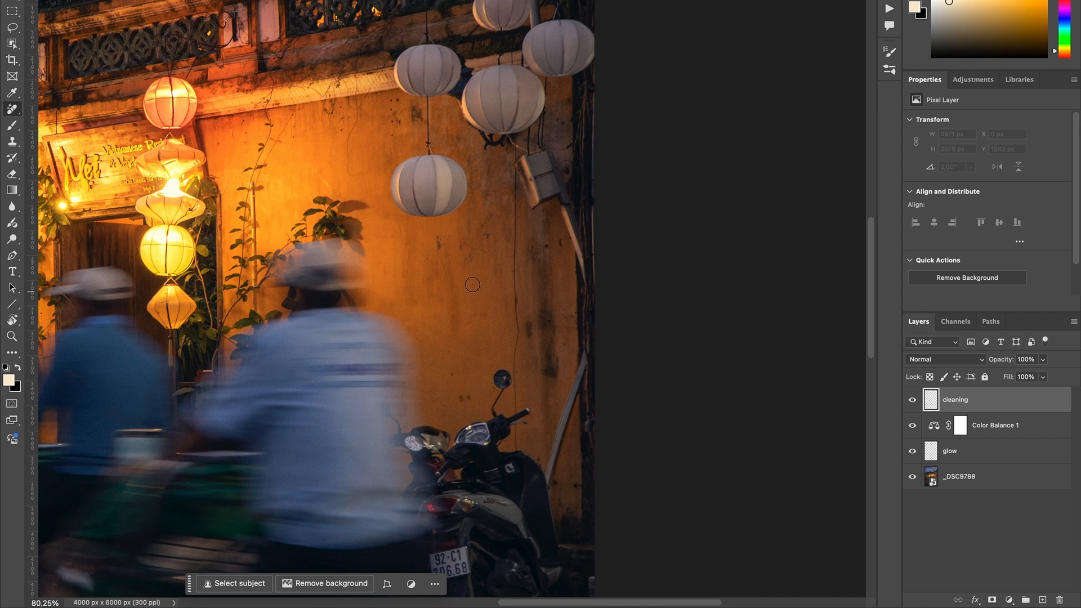
# - Heal the dark marks and stains on the orange wall above the motorbike on the cleaning layer
pyautogui.keyDown('ctrl'); pyautogui.keyDown('alt'); pyautogui.moveTo(472, 285); pyautogui.dragTo(471, 285); pyautogui.keyUp('alt'); pyautogui.keyUp('ctrl')
pyautogui.moveTo(469, 395)
pyautogui.mouseDown()
pyautogui.moveTo(459, 399)
pyautogui.moveTo(466, 394)
pyautogui.mouseUp()
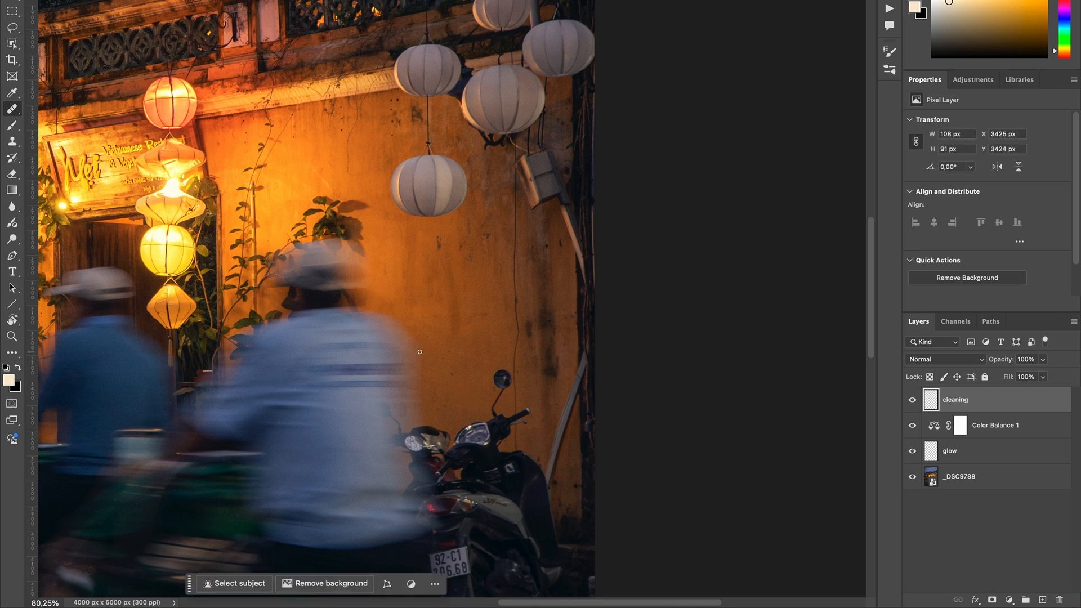
pyautogui.hotkey('shift', 'j')
pyautogui.hotkey('shift', 'j')
pyautogui.hotkey('shift', 'j')
pyautogui.hotkey('shift', 'j')
pyautogui.hotkey('shift', 'j')
pyautogui.moveTo(453, 288); pyautogui.dragTo(432, 289)
pyautogui.moveTo(436, 250)
pyautogui.mouseDown()
pyautogui.moveTo(439, 239)
pyautogui.moveTo(458, 253)
pyautogui.moveTo(482, 235)
pyautogui.mouseUp()
pyautogui.moveTo(559, 240); pyautogui.dragTo(561, 252)
pyautogui.moveTo(546, 242)
pyautogui.mouseDown()
pyautogui.moveTo(560, 239)
pyautogui.moveTo(560, 251)
pyautogui.mouseUp()
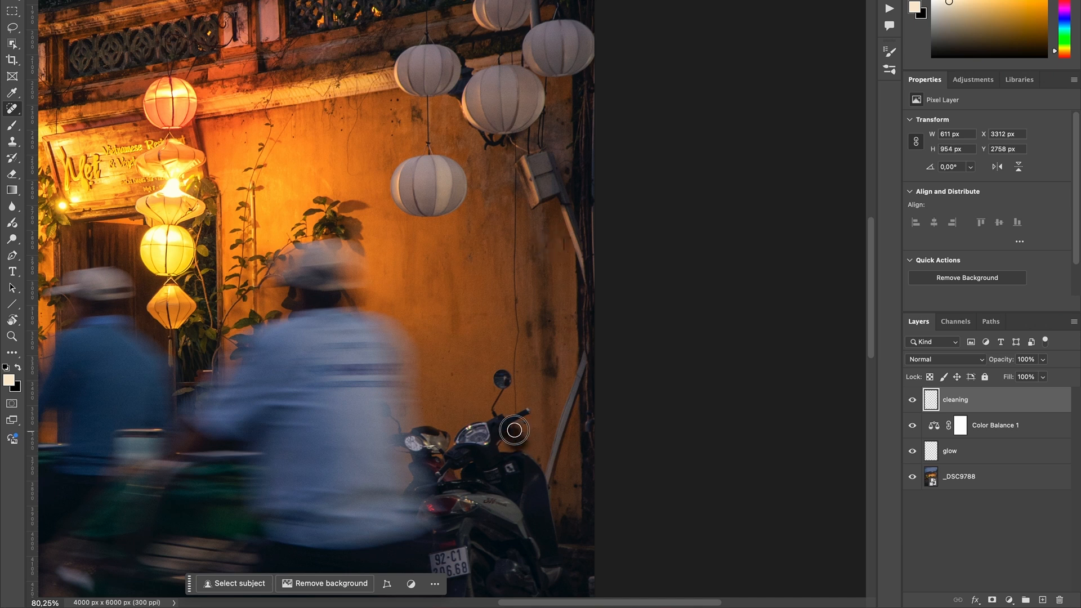
# - Remove the thin cable hanging down the orange wall between the white lanterns and the motorbike
pyautogui.moveTo(515, 383); pyautogui.dragTo(515, 160)
pyautogui.moveTo(513, 200); pyautogui.dragTo(514, 233)
pyautogui.moveTo(544, 278)
pyautogui.mouseDown()
pyautogui.moveTo(546, 356)
pyautogui.moveTo(545, 286)
pyautogui.mouseUp()
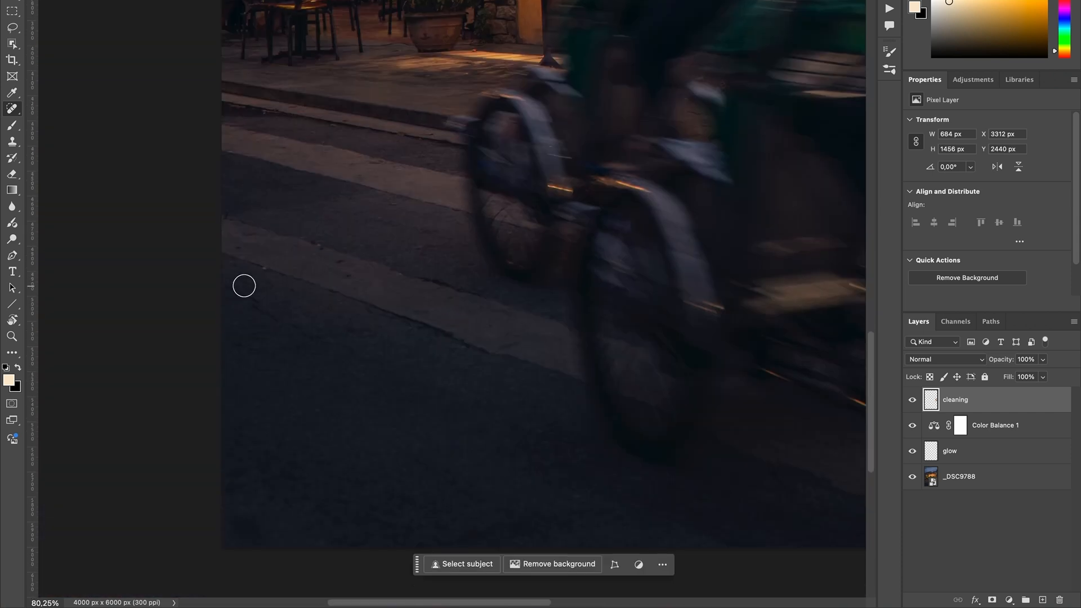
# - Remove the antenna and the thin wires from the sky above the rooftops with the healing brush
pyautogui.moveTo(372, 282); pyautogui.dragTo(269, 260)
pyautogui.scroll(5, 359, 235)
pyautogui.scroll(3, 499, 105)
pyautogui.moveTo(453, 129)
pyautogui.mouseDown()
pyautogui.moveTo(447, 170)
pyautogui.moveTo(485, 170)
pyautogui.mouseUp()
pyautogui.scroll(9, 450, 112)
pyautogui.hscroll(5, 451, 113)
pyautogui.moveTo(432, 205); pyautogui.dragTo(432, 207)
pyautogui.moveTo(386, 266)
pyautogui.mouseDown()
pyautogui.moveTo(437, 220)
pyautogui.moveTo(512, 304)
pyautogui.mouseUp()
pyautogui.moveTo(445, 254); pyautogui.dragTo(482, 340)
pyautogui.moveTo(406, 265); pyautogui.dragTo(395, 270)
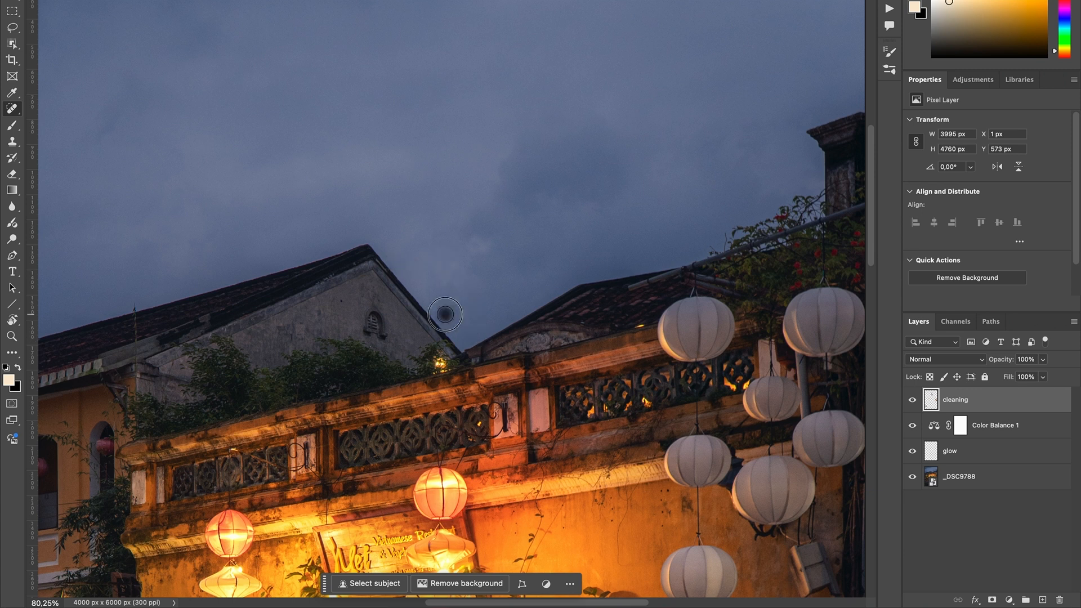
# - Check the retouched wall up close and compare the photo with and without the cleaning layer
pyautogui.scroll(-5, 507, 321)
pyautogui.scroll(-4, 605, 339)
pyautogui.scroll(6, 606, 339)
pyautogui.click(913, 400)
pyautogui.click(913, 400)
pyautogui.moveTo(523, 337); pyautogui.dragTo(502, 375)
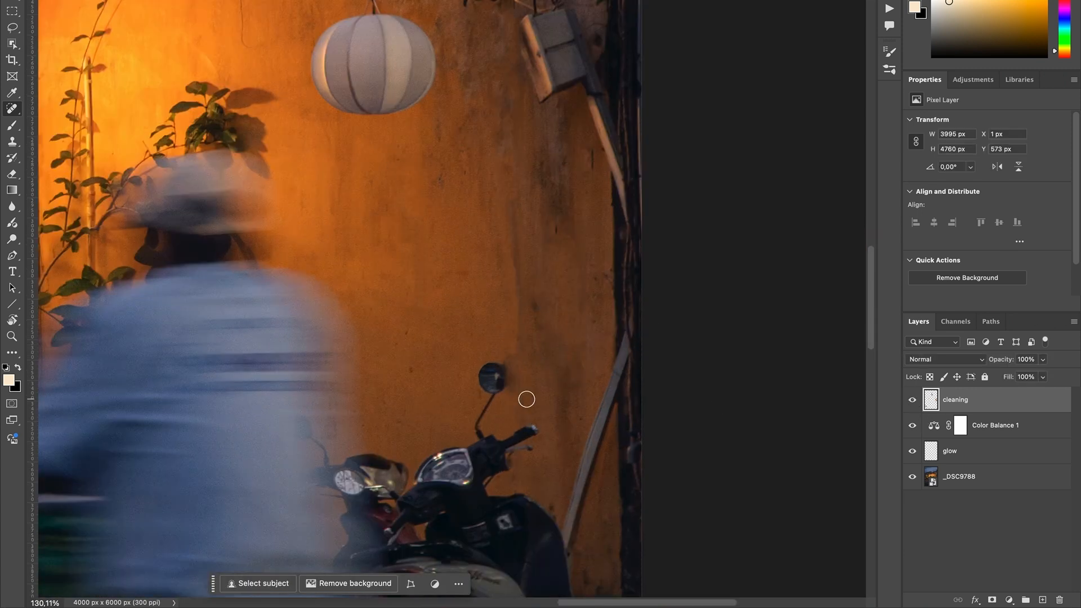
pyautogui.scroll(-8, 524, 400)
pyautogui.scroll(2, 526, 399)
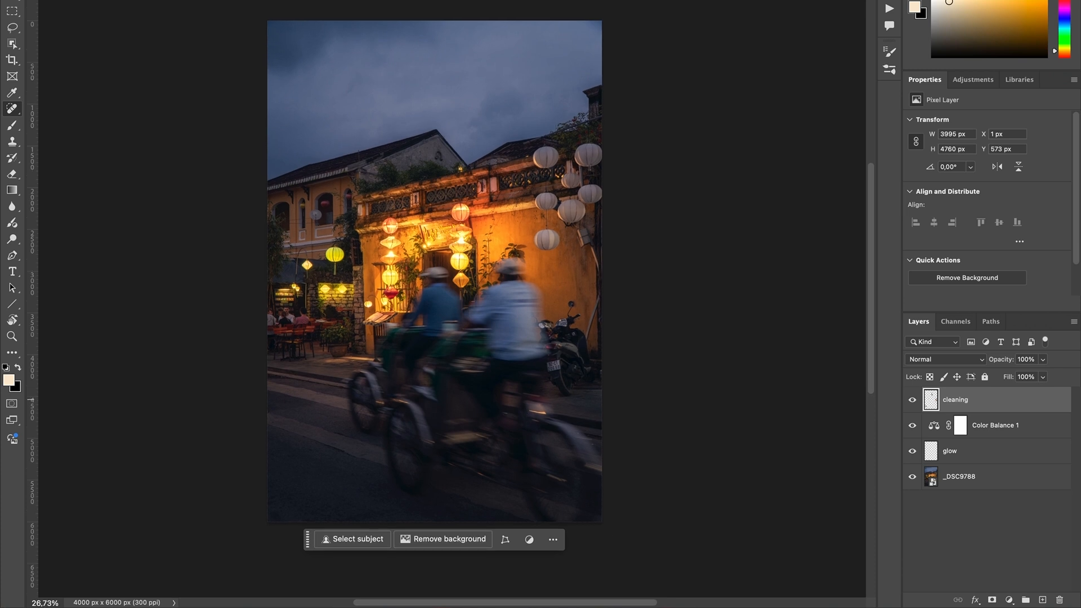
pyautogui.click(913, 401)
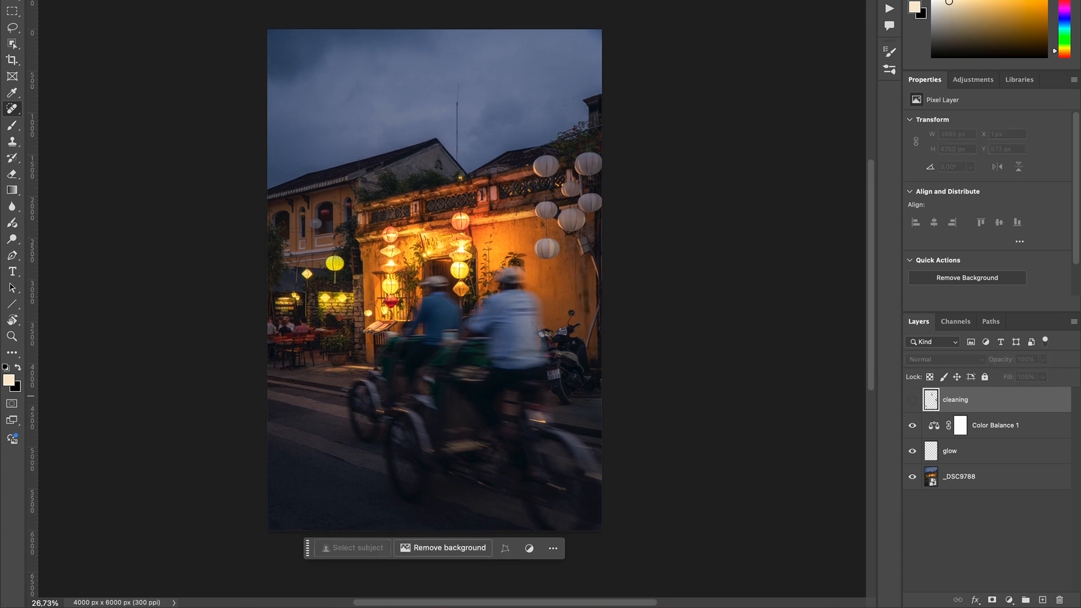
pyautogui.click(913, 400)
pyautogui.click(913, 400)
pyautogui.click(913, 400)
pyautogui.click(913, 400)
pyautogui.click(913, 400)
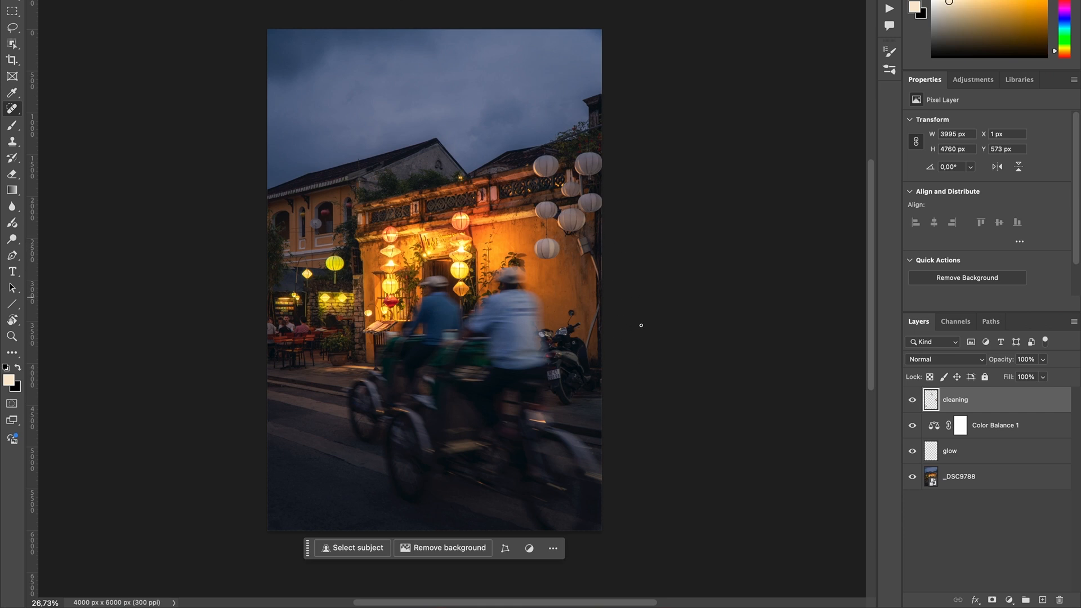
# - Erase the retouching over the orange wall and motorbike from the cleaning layer with a smaller eraser
pyautogui.press('e')
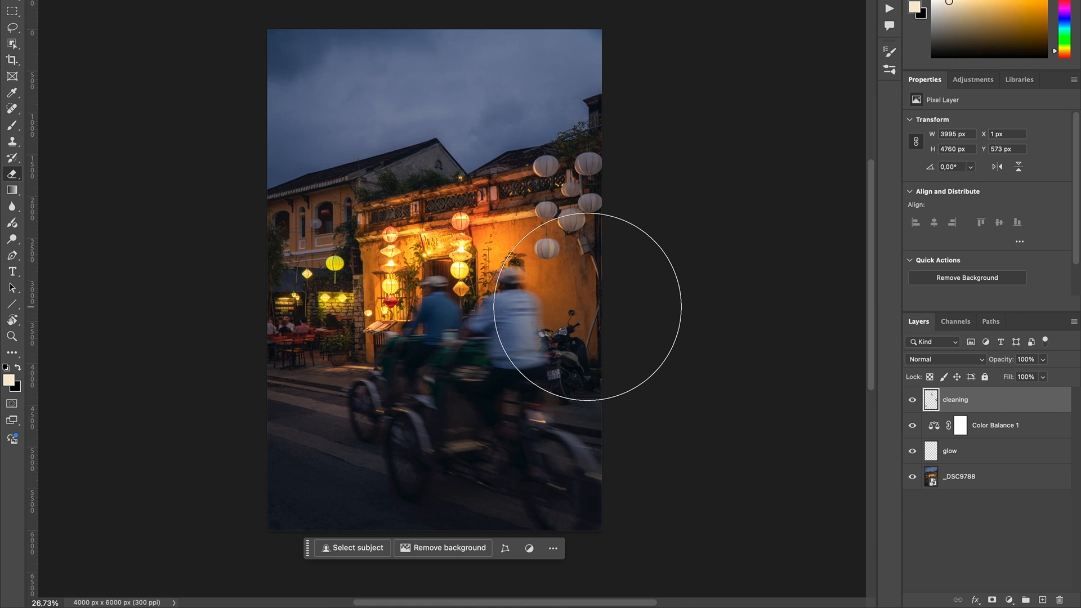
pyautogui.moveTo(587, 307); pyautogui.dragTo(494, 309)
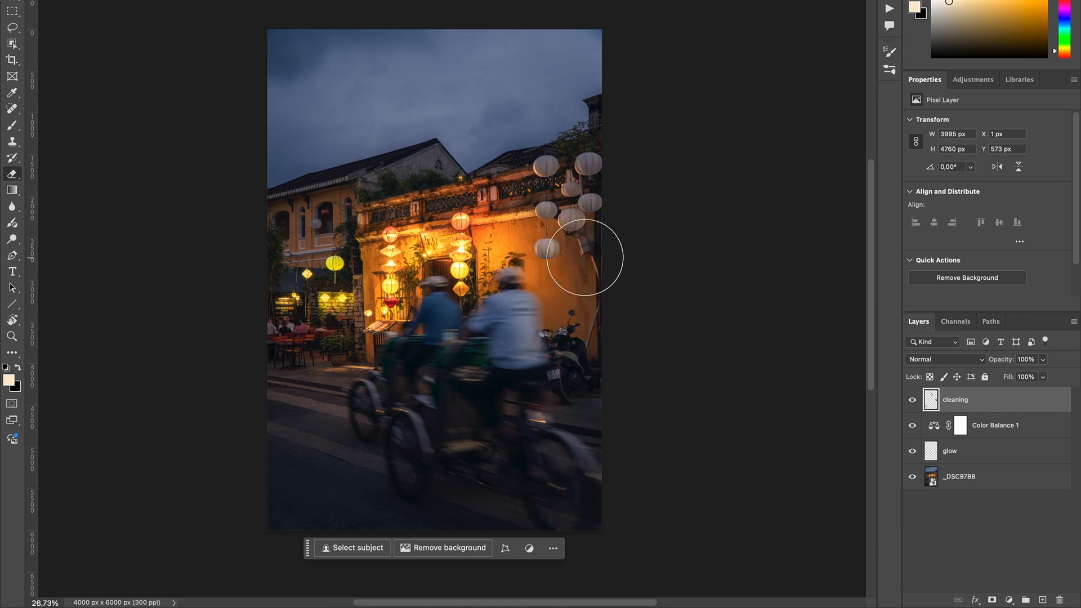
pyautogui.moveTo(583, 354)
pyautogui.mouseDown()
pyautogui.moveTo(584, 241)
pyautogui.moveTo(598, 386)
pyautogui.mouseUp()
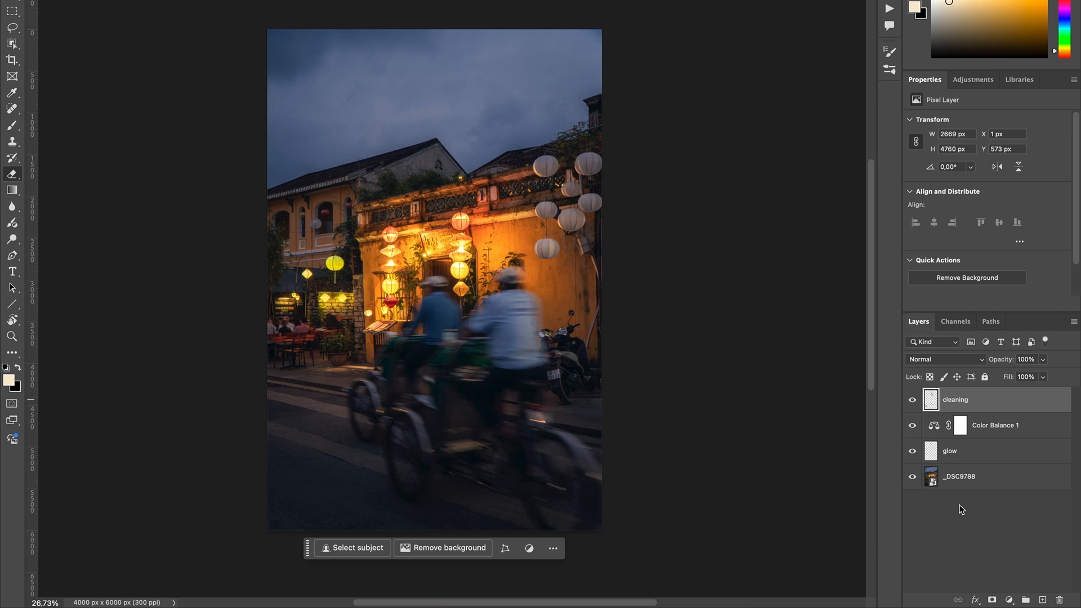
# - Compare the photo with the cleaning and glow layers hidden and shown, leaving all layers visible
pyautogui.click(912, 401)
pyautogui.click(912, 400)
pyautogui.click(912, 401)
pyautogui.click(912, 401)
pyautogui.click(912, 452)
pyautogui.click(912, 452)
pyautogui.click(912, 401)
pyautogui.click(912, 400)
pyautogui.click(911, 401)
pyautogui.click(912, 401)
# - Select the _DSC9788 smart object layer
pyautogui.scroll(1, 786, 330)
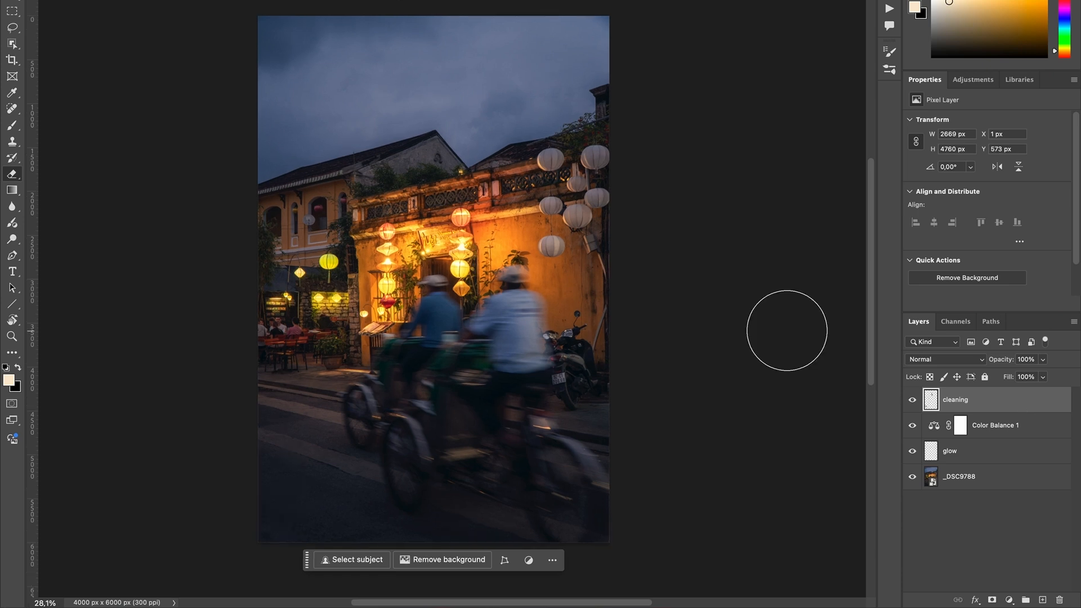
pyautogui.click(933, 476)
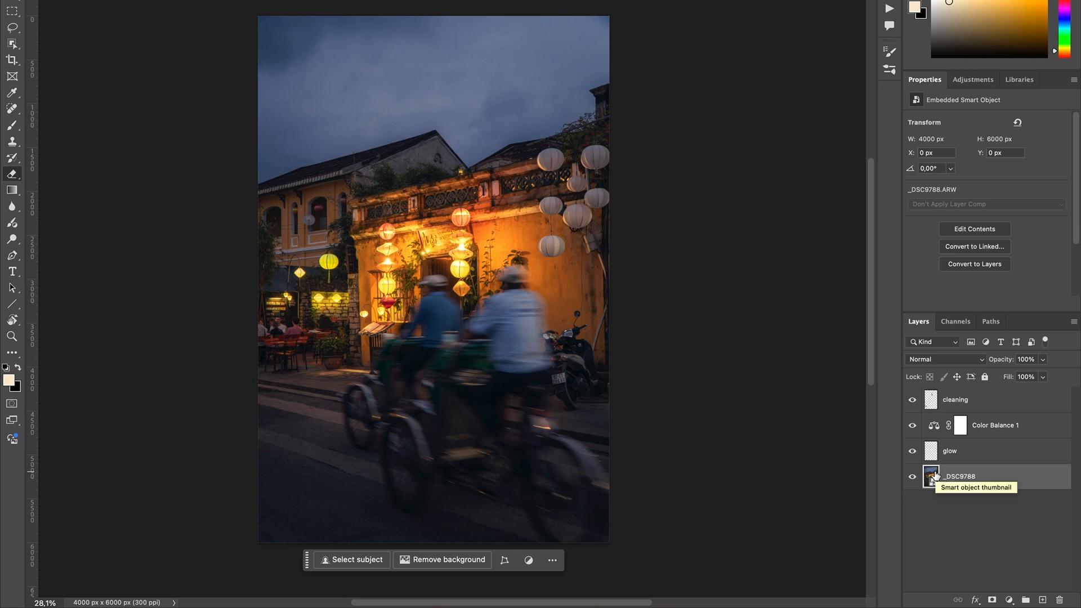